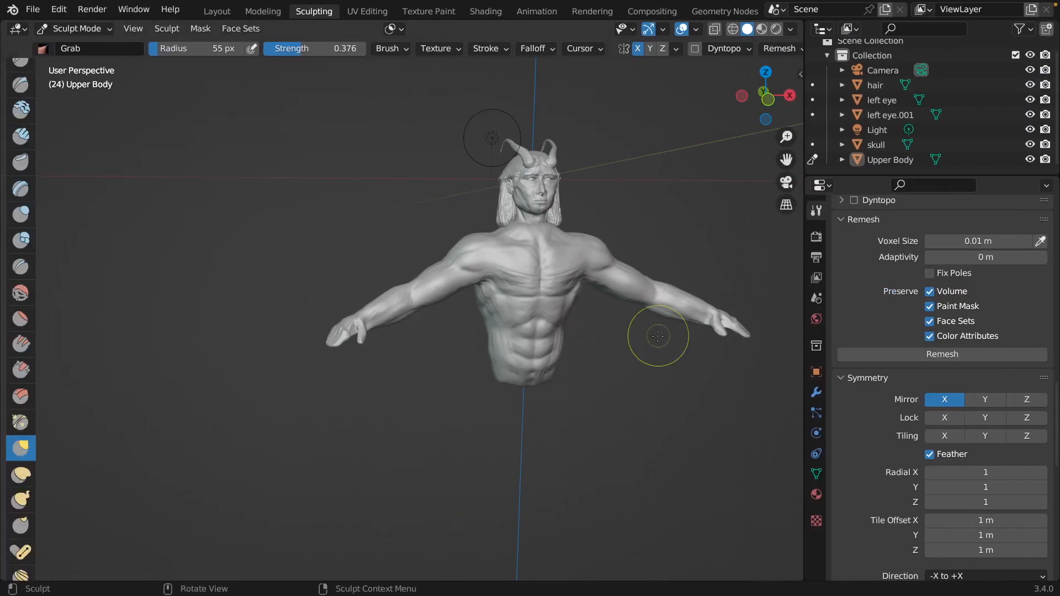
Begin building up the upper chest with the Clay Strips brush at a 20 px radius
scroll(640, 345, right, 5)
scroll(640, 343, left, 5)
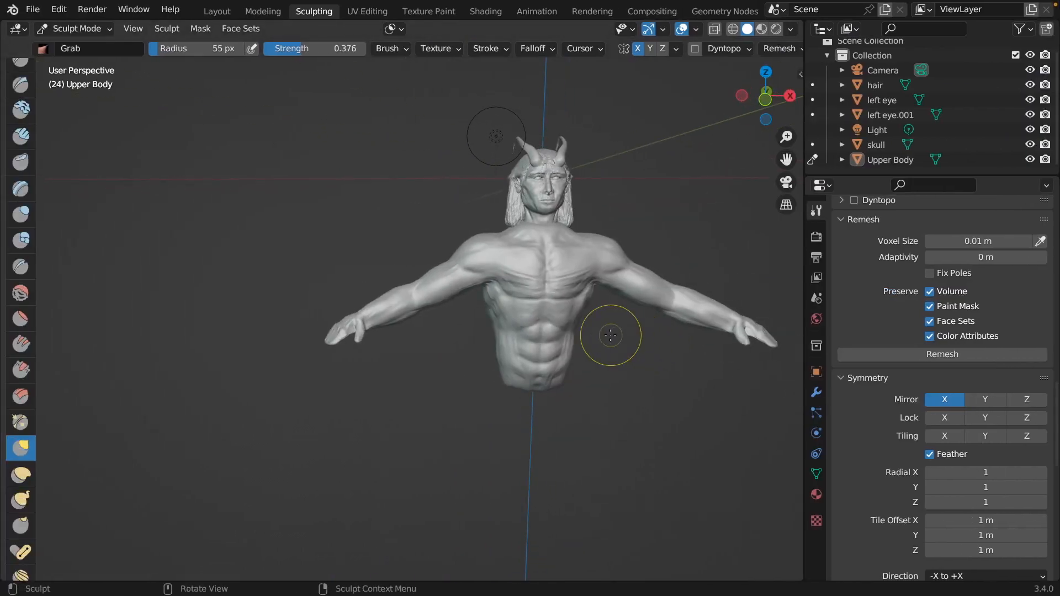
scroll(610, 335, right, 4)
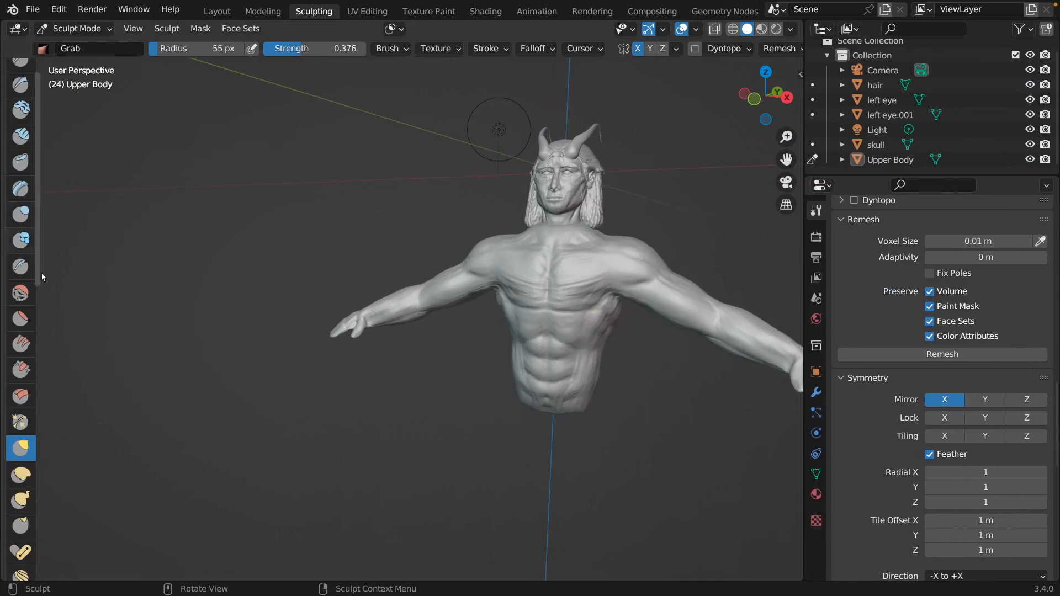
scroll(12, 261, up, 2)
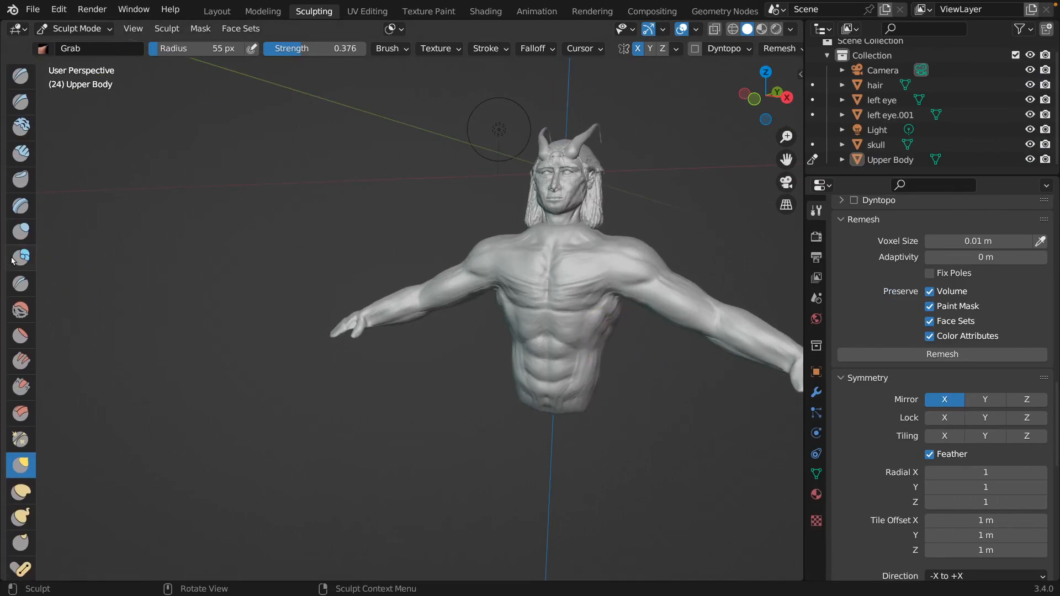
click(21, 153)
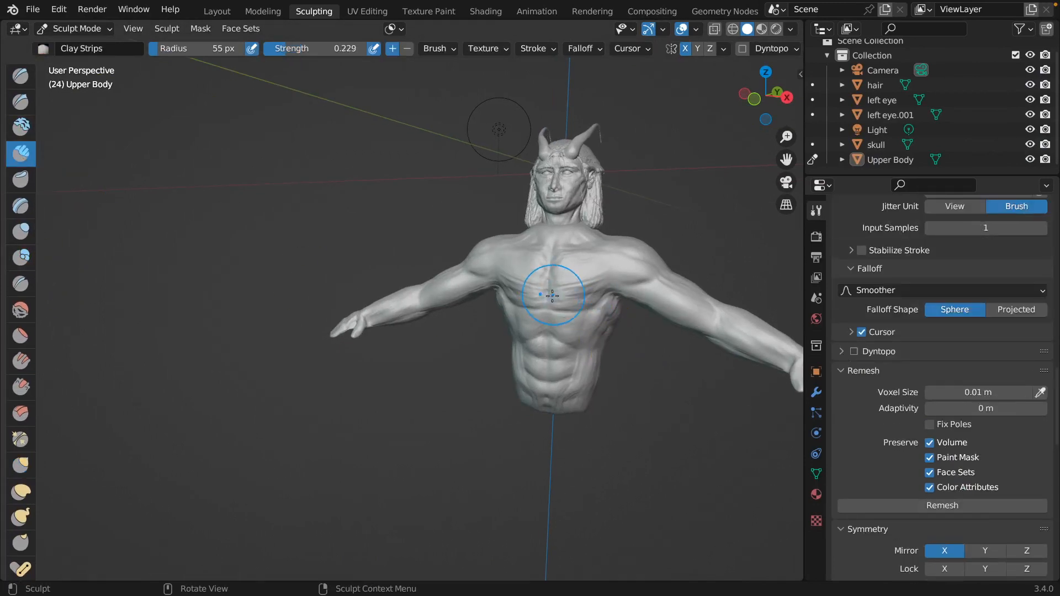
key(f)
click(535, 318)
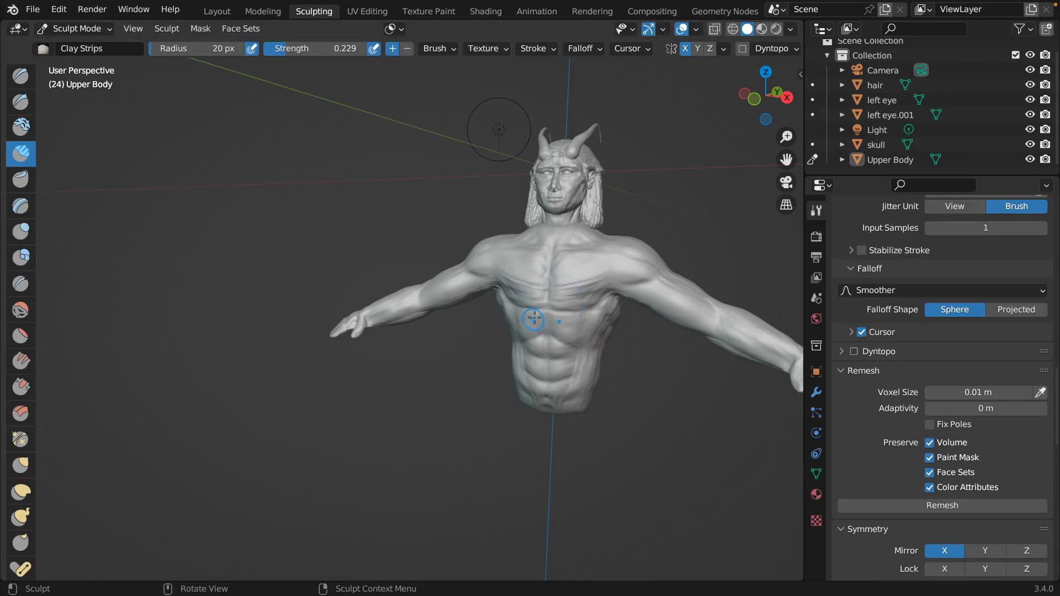
mouse_move(549, 293)
middle_down()
mouse_move(563, 289)
mouse_move(535, 265)
middle_up()
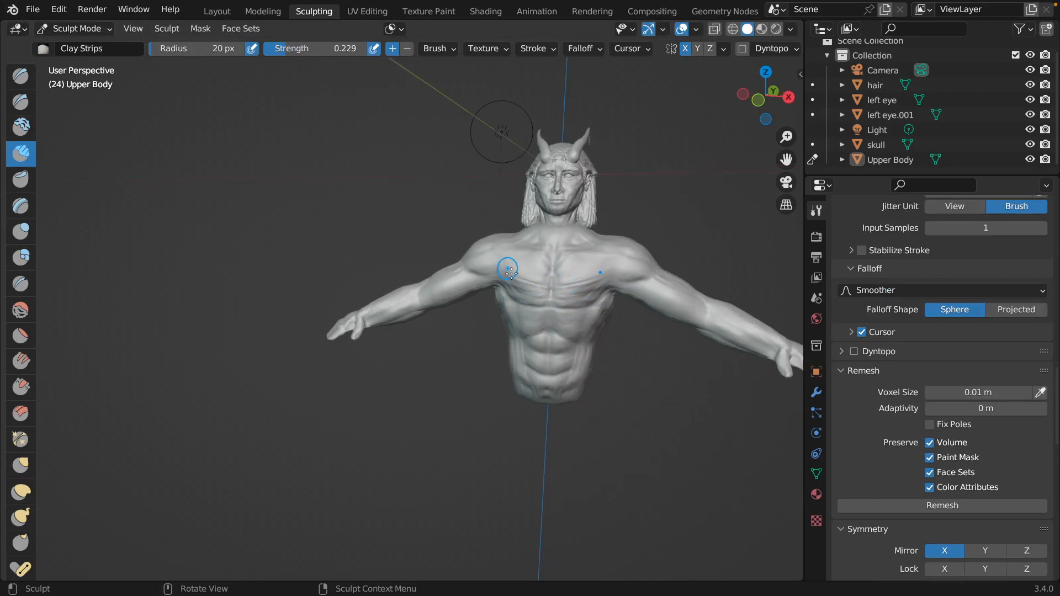
mouse_move(511, 278)
mouse_down()
mouse_move(525, 287)
mouse_move(517, 301)
mouse_move(542, 289)
mouse_move(518, 261)
mouse_move(533, 261)
mouse_move(520, 276)
mouse_up()
Layer curved Clay Strips strokes across both pectorals to build up their muscle fibres
middle_drag(648, 221, 582, 319)
mouse_move(582, 319)
alt+shift+mouse_down()
mouse_move(596, 218)
mouse_move(587, 234)
alt+shift+mouse_up()
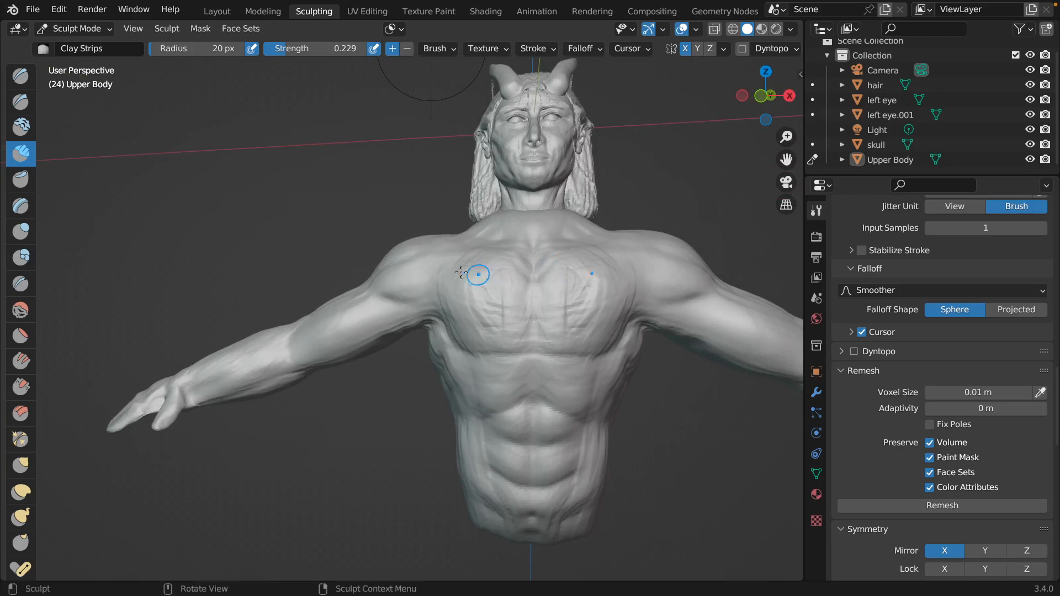
mouse_move(473, 276)
mouse_down()
mouse_move(475, 259)
mouse_move(460, 269)
mouse_move(487, 262)
mouse_move(482, 270)
mouse_up()
mouse_move(463, 261)
mouse_down()
mouse_move(520, 298)
mouse_move(495, 317)
mouse_move(501, 332)
mouse_move(481, 334)
mouse_move(501, 317)
mouse_move(529, 327)
mouse_up()
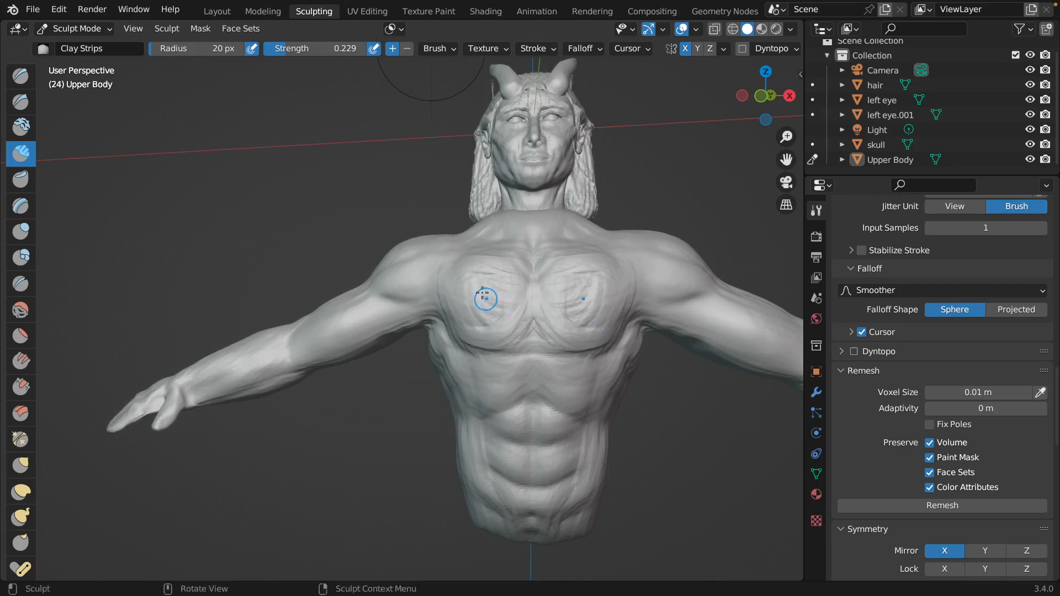
mouse_move(485, 300)
mouse_down()
mouse_move(517, 294)
mouse_move(458, 313)
mouse_move(514, 298)
mouse_move(507, 288)
mouse_move(499, 321)
mouse_move(519, 323)
mouse_up()
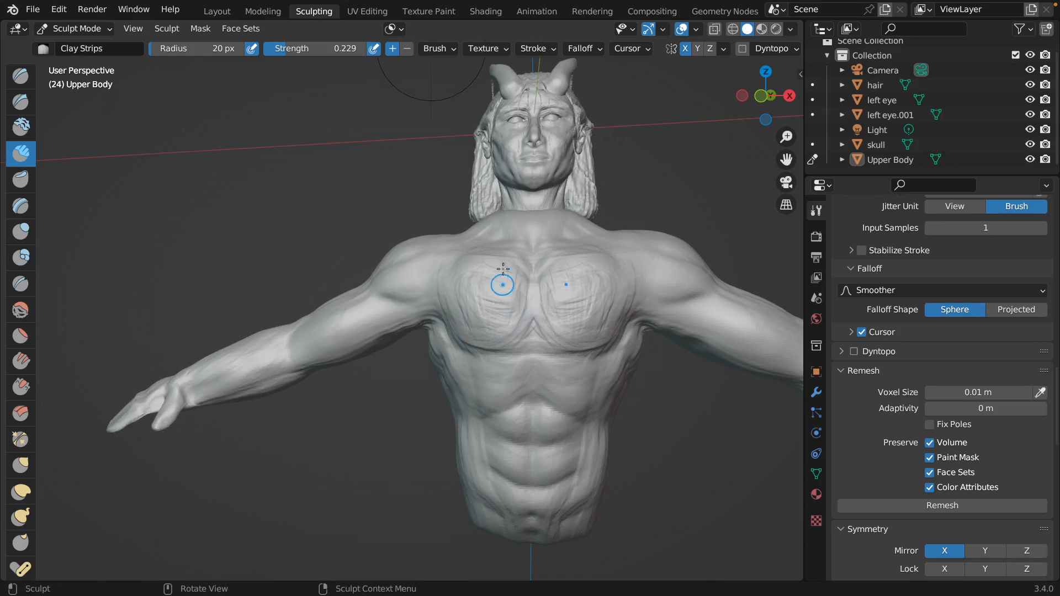
Carve the vertical groove along the sternum between the pectorals using the Draw brush at a 7 px radius
key(x)
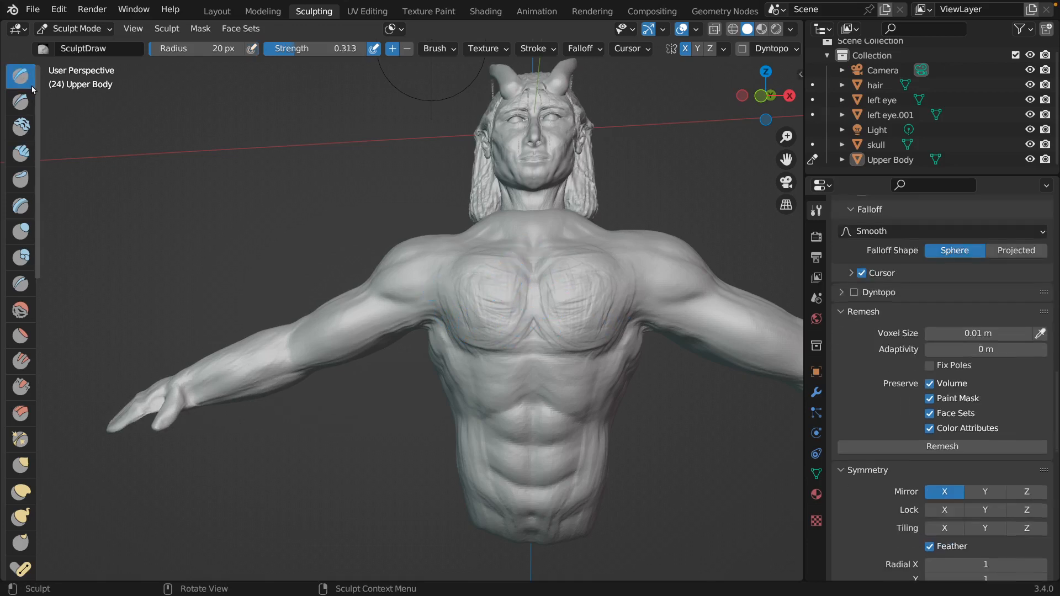
key(f)
click(535, 276)
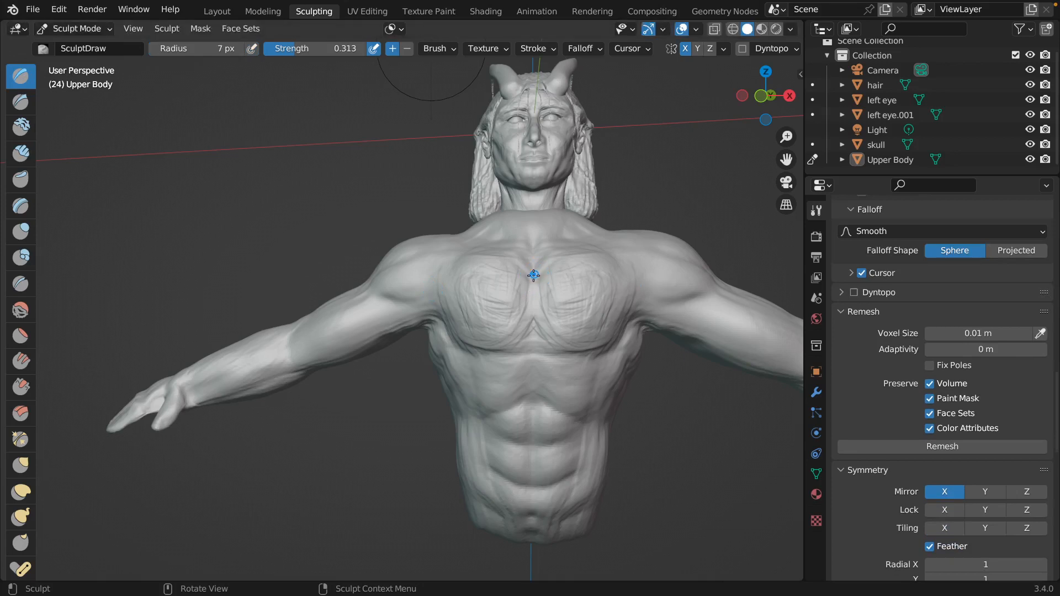
ctrl+drag(533, 276, 533, 313)
Add fine 7 px Clay Strips strokes to the inner pectorals and along the collarbone area
click(22, 152)
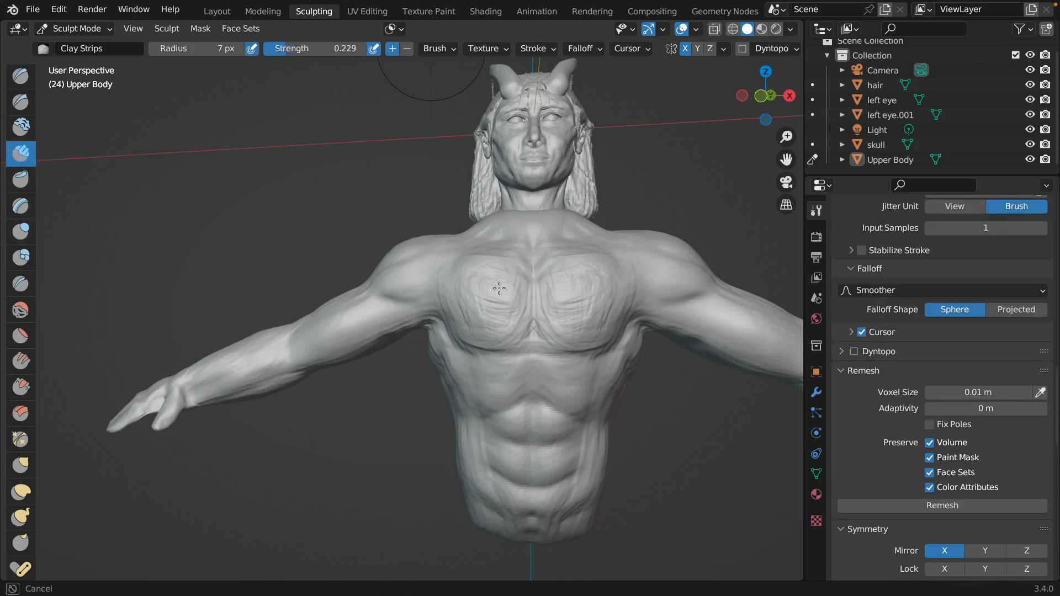
mouse_move(514, 302)
mouse_down()
mouse_move(505, 341)
mouse_move(519, 325)
mouse_up()
drag(532, 287, 545, 275)
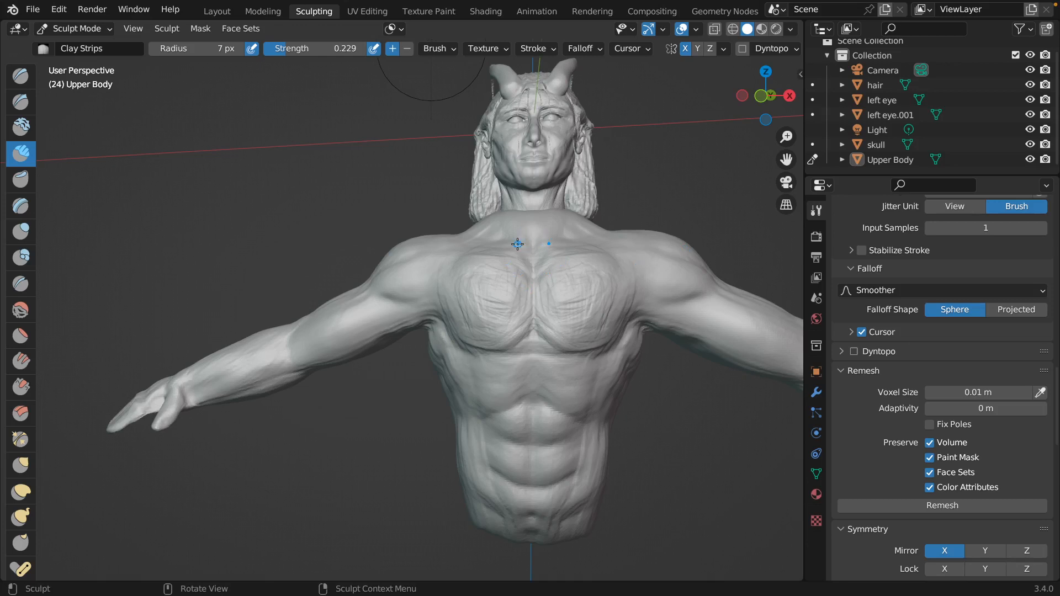
mouse_move(485, 236)
mouse_down()
mouse_move(502, 247)
mouse_move(475, 245)
mouse_up()
Pull the base of the neck down and back in side view using the Grab brush at a 52 px radius
scroll(578, 197, left, 10)
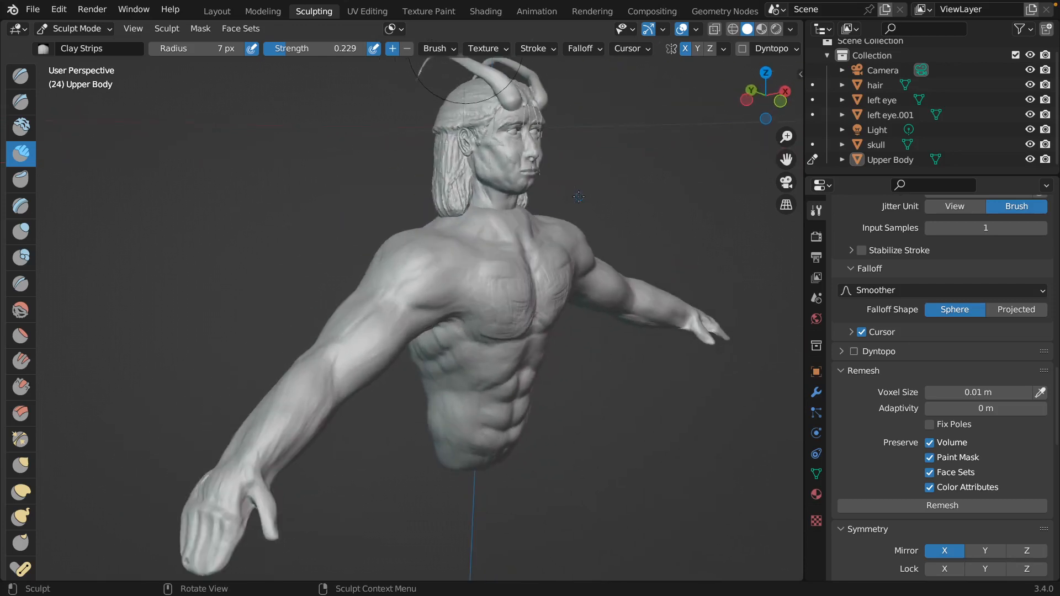
scroll(579, 196, left, 3)
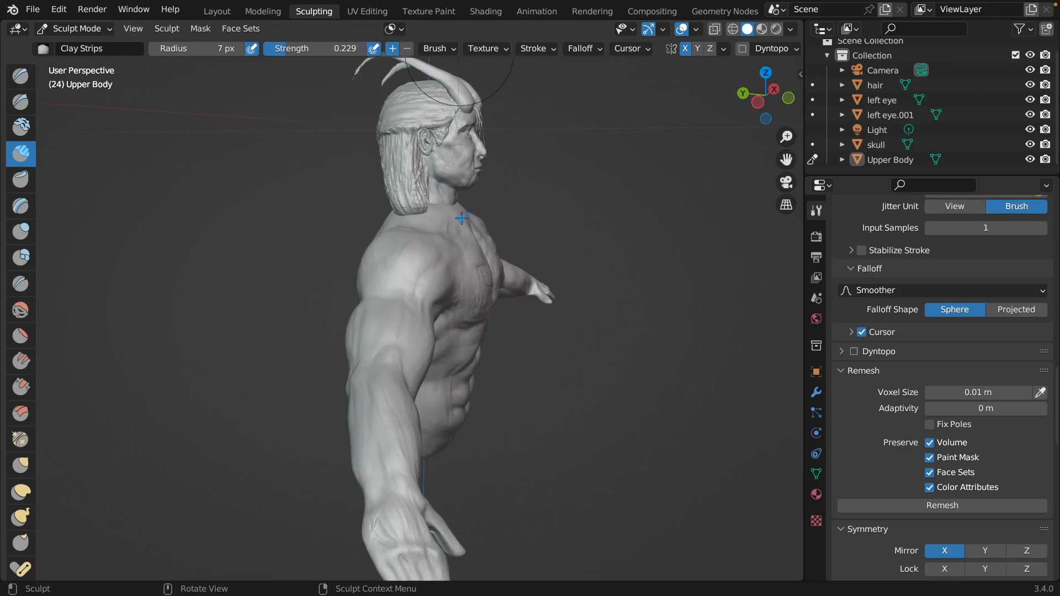
scroll(461, 218, left, 5)
scroll(461, 218, right, 4)
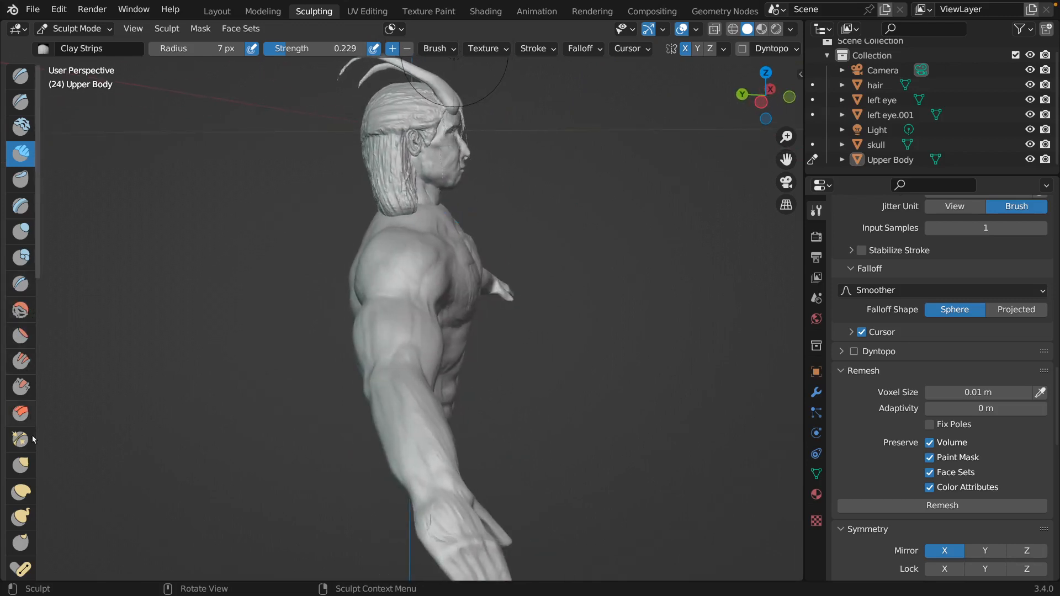
click(20, 465)
scroll(474, 217, right, 6)
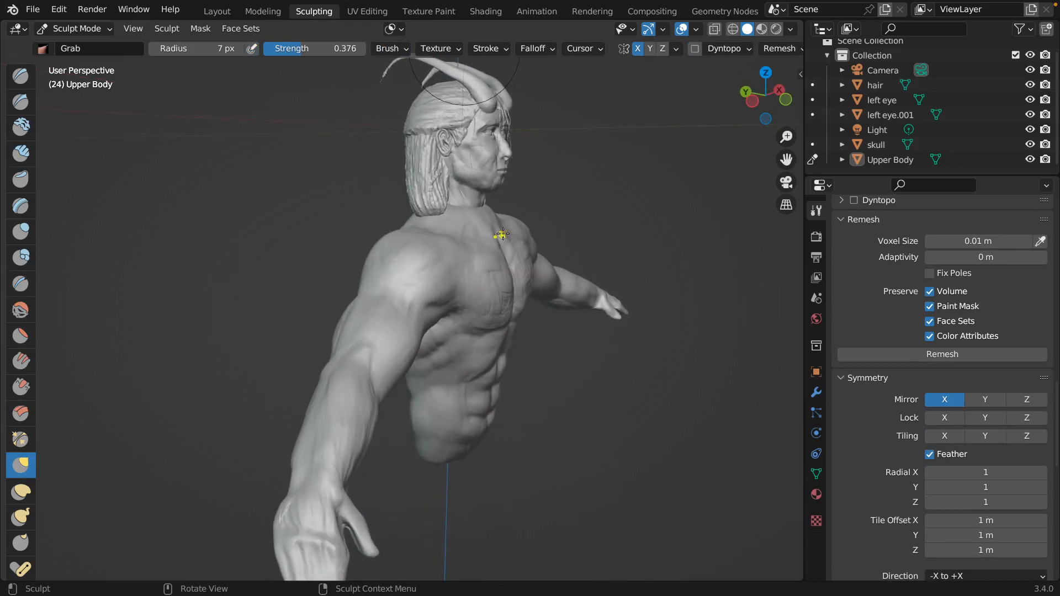
key(f)
click(525, 215)
scroll(506, 215, left, 5)
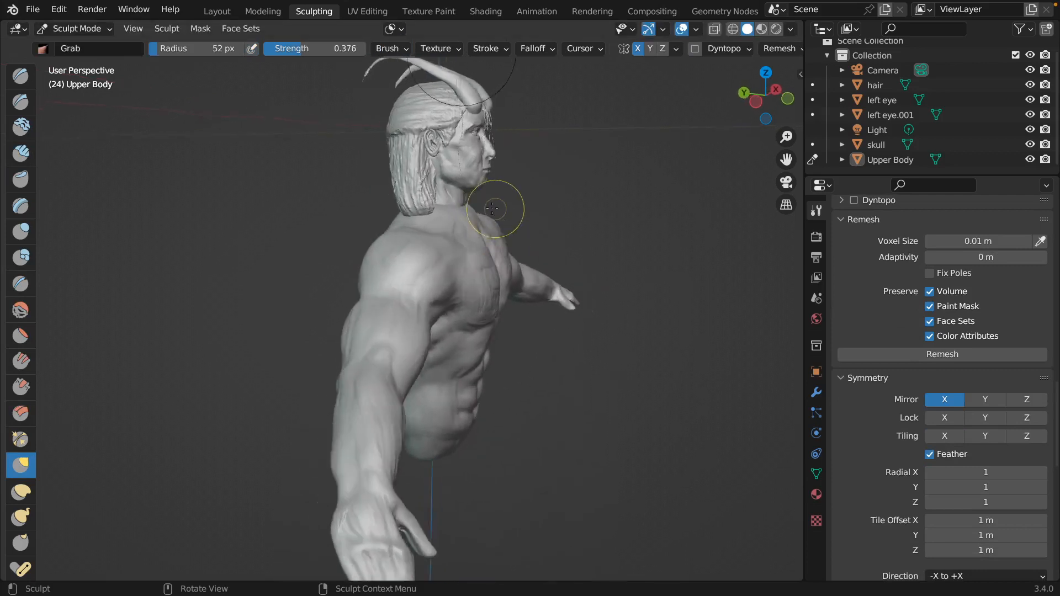
drag(463, 213, 450, 225)
drag(458, 214, 443, 227)
Enlarge the Grab brush to a 74 px radius and further reshape where the neck meets the shoulders and upper chest
key(f)
click(489, 225)
drag(453, 219, 455, 223)
drag(454, 208, 443, 221)
mouse_move(443, 220)
middle_down()
mouse_move(550, 174)
mouse_move(549, 230)
mouse_move(506, 267)
middle_up()
drag(506, 267, 506, 267)
mouse_move(507, 267)
middle_down()
mouse_move(517, 256)
mouse_move(501, 268)
mouse_move(503, 252)
mouse_move(525, 243)
mouse_move(504, 251)
mouse_move(511, 237)
mouse_move(486, 238)
mouse_move(516, 237)
mouse_move(549, 194)
mouse_move(477, 216)
middle_up()
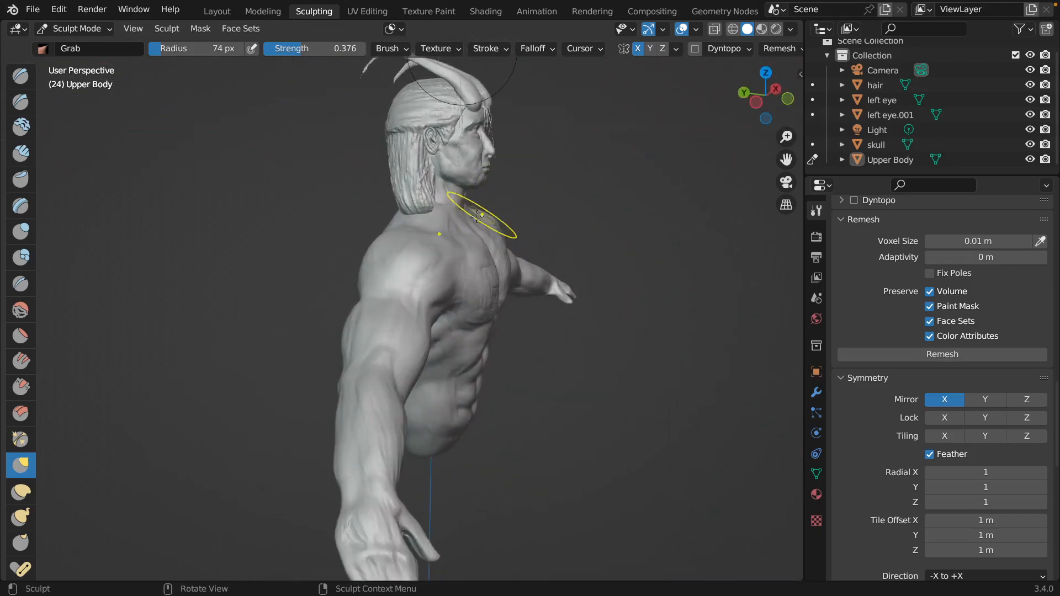
drag(465, 222, 456, 222)
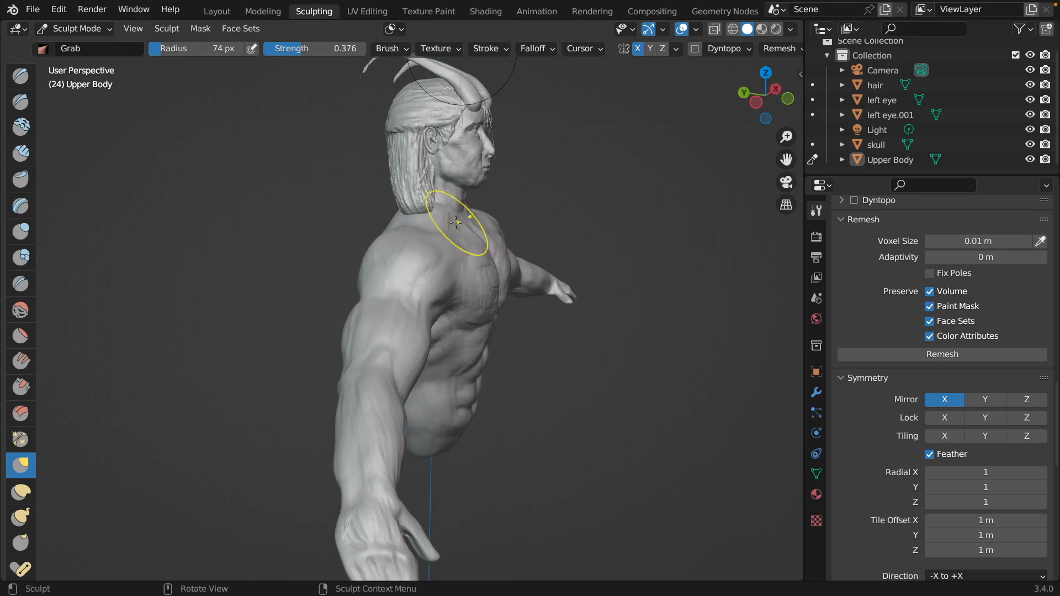
Build up the front neck muscles down to the collarbones with Clay Strips at a 13 px radius
click(20, 153)
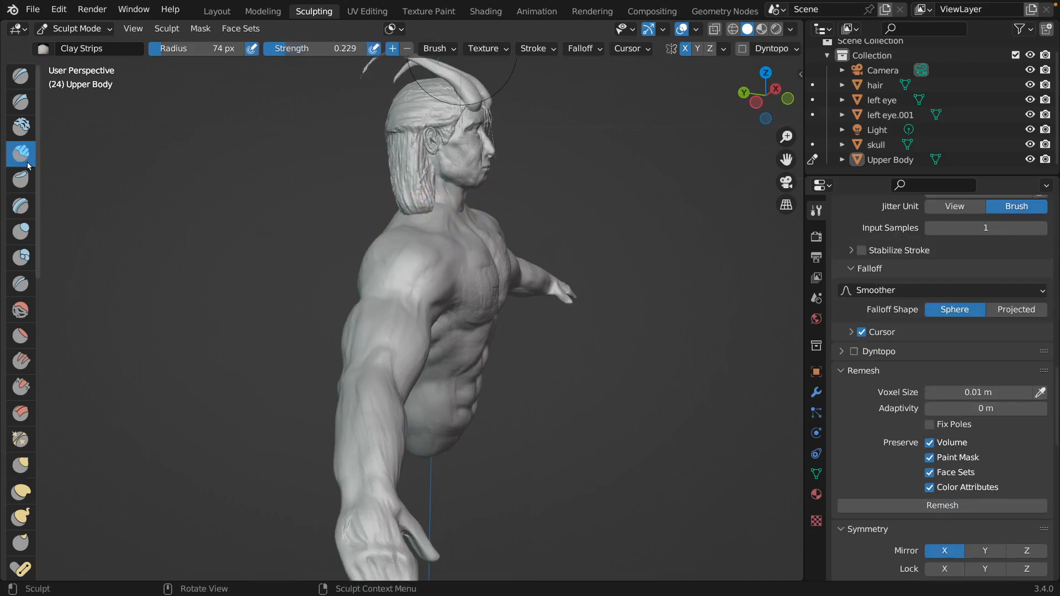
mouse_move(527, 215)
middle_down()
mouse_move(485, 230)
mouse_move(515, 219)
mouse_move(515, 244)
middle_up()
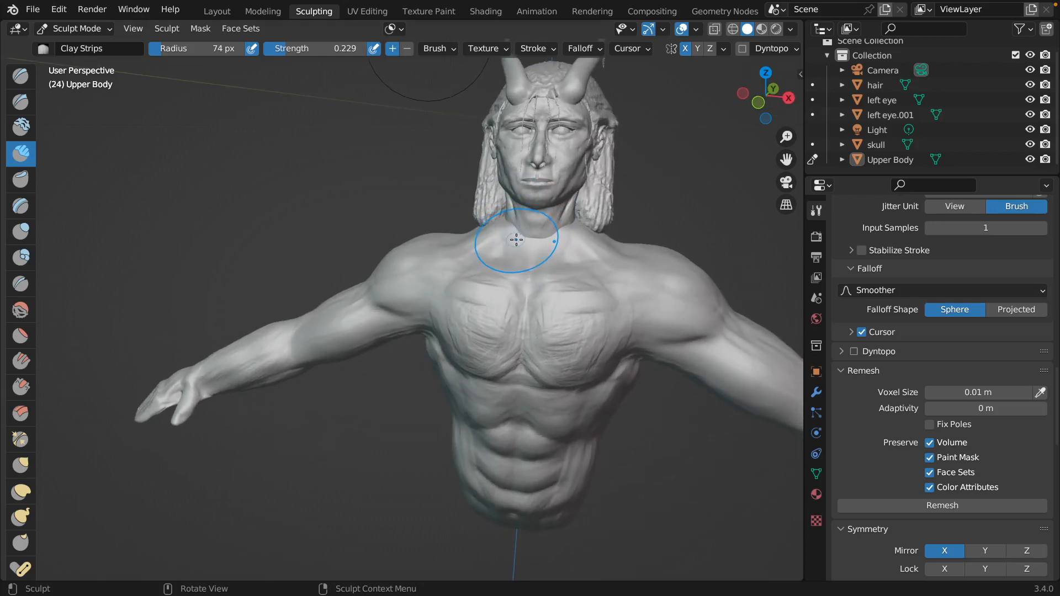
key(f)
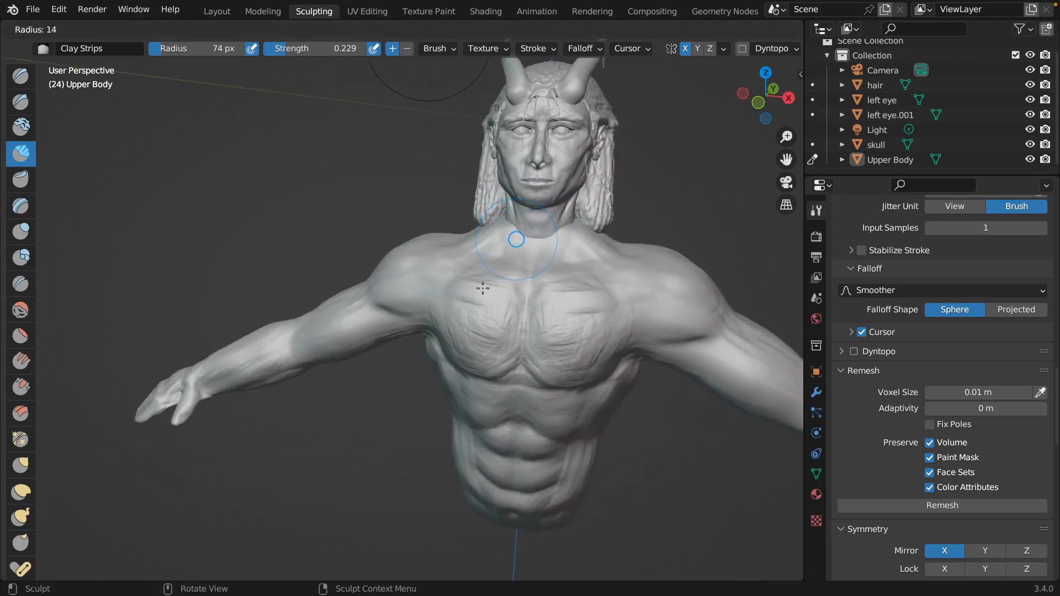
click(482, 289)
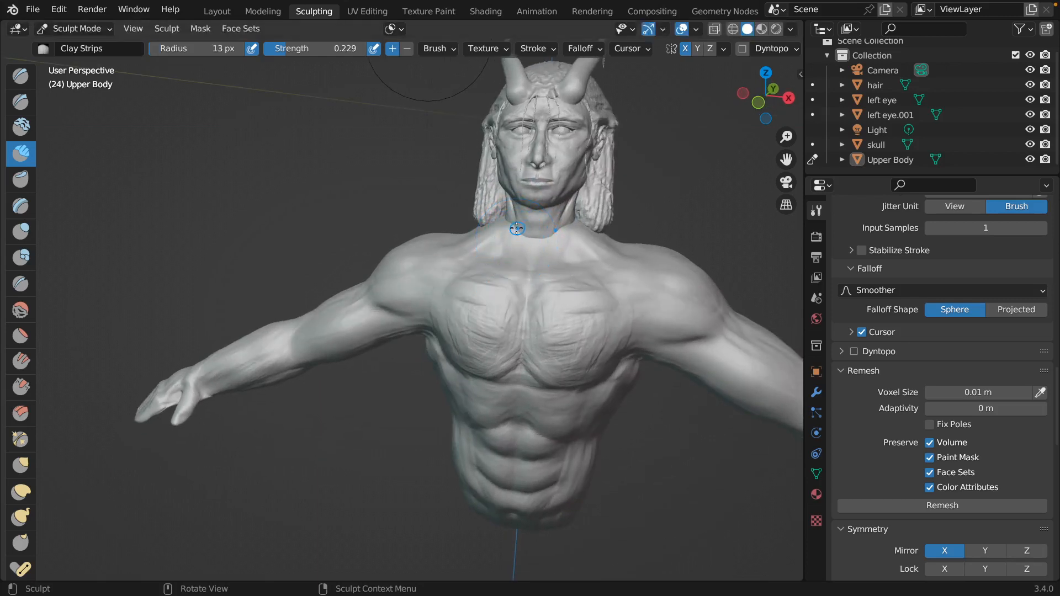
drag(516, 228, 529, 265)
mouse_move(510, 209)
mouse_down()
mouse_move(517, 234)
mouse_move(545, 254)
mouse_up()
Refine the neck muscle running to the pit of the throat with Clay Strips at a 6 px radius
key(f)
click(544, 249)
mouse_move(561, 226)
mouse_down()
mouse_move(554, 246)
mouse_move(523, 251)
mouse_move(524, 266)
mouse_up()
Build up the rib and upper abdominal muscles below the pectorals with Clay Strips at a 27 px radius
scroll(519, 274, left, 10)
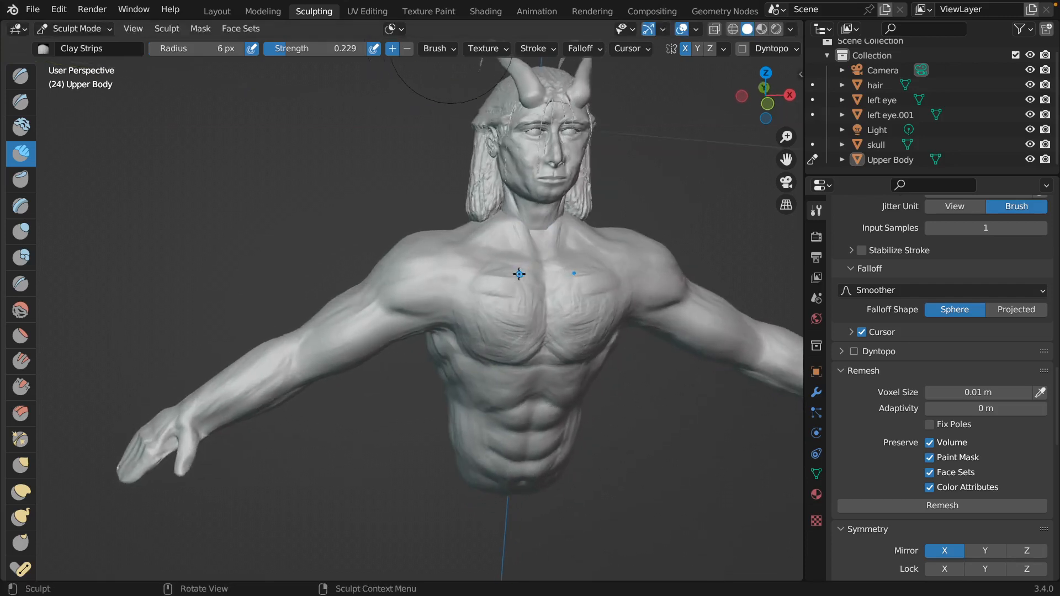
scroll(519, 273, left, 10)
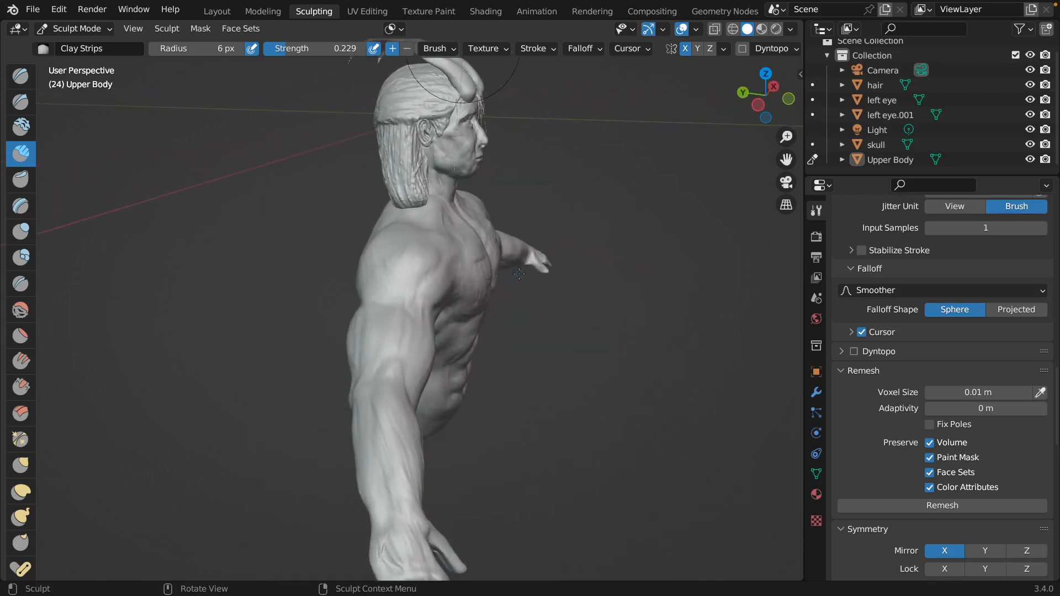
scroll(519, 273, right, 15)
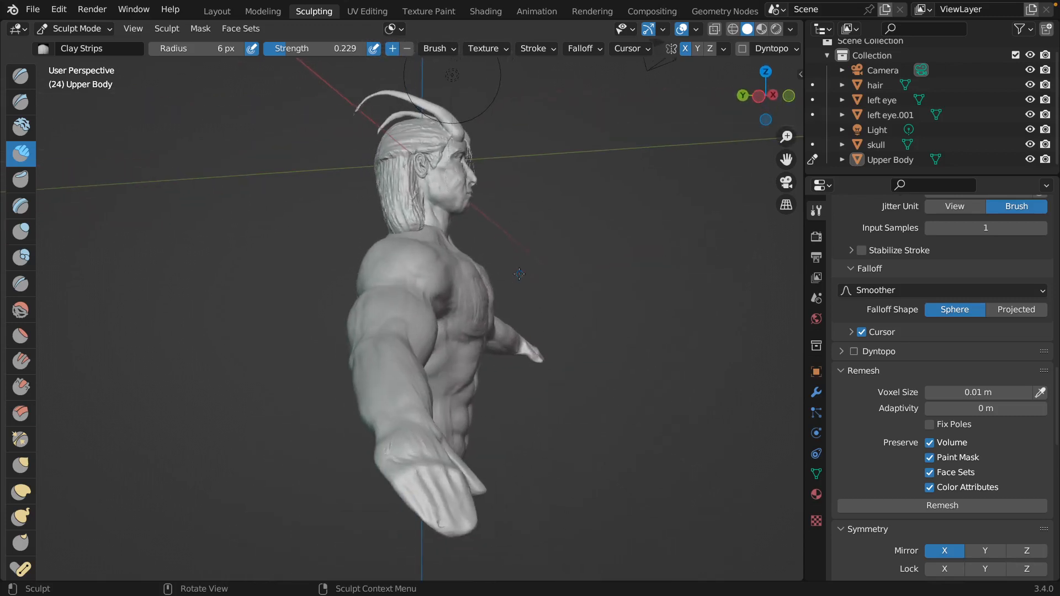
scroll(519, 274, right, 5)
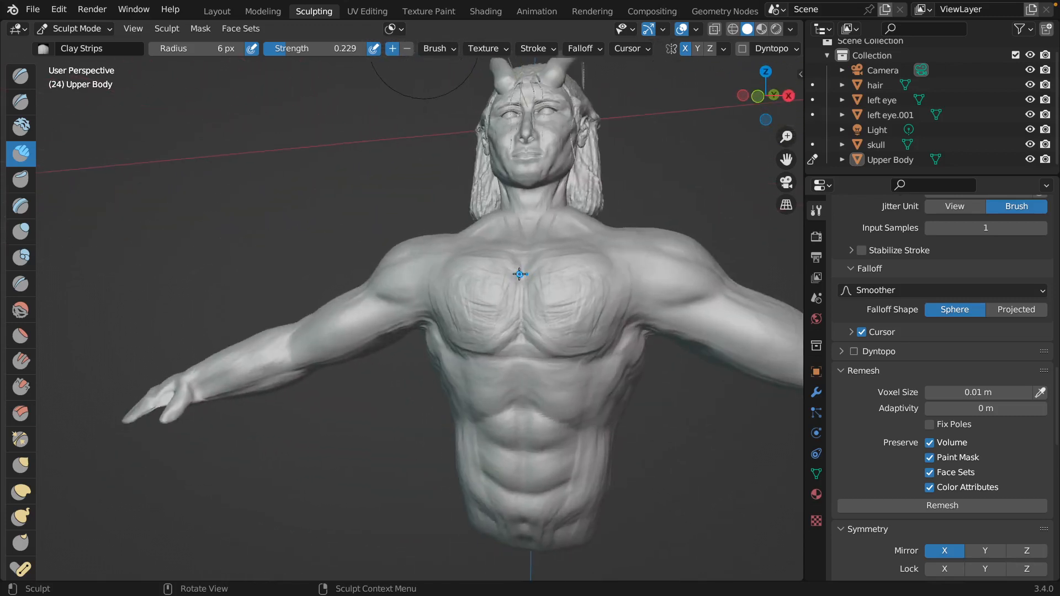
scroll(519, 273, right, 5)
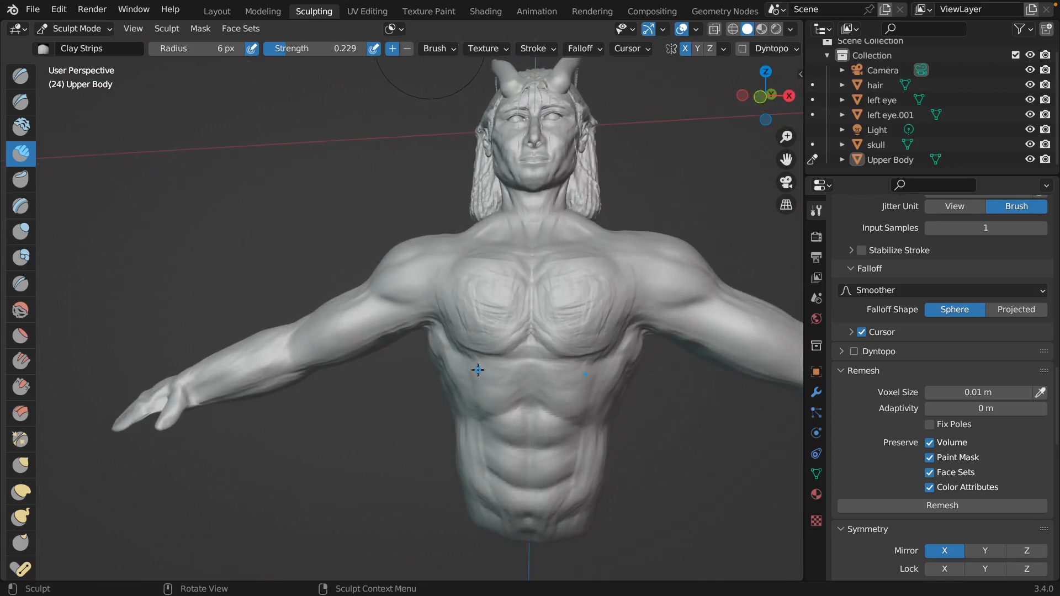
key(f)
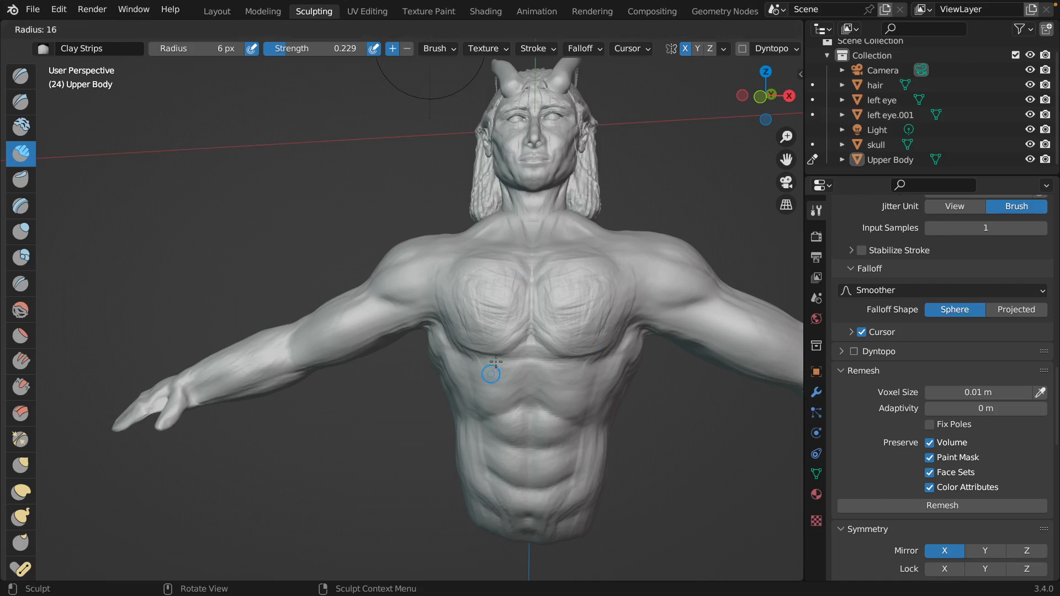
click(498, 354)
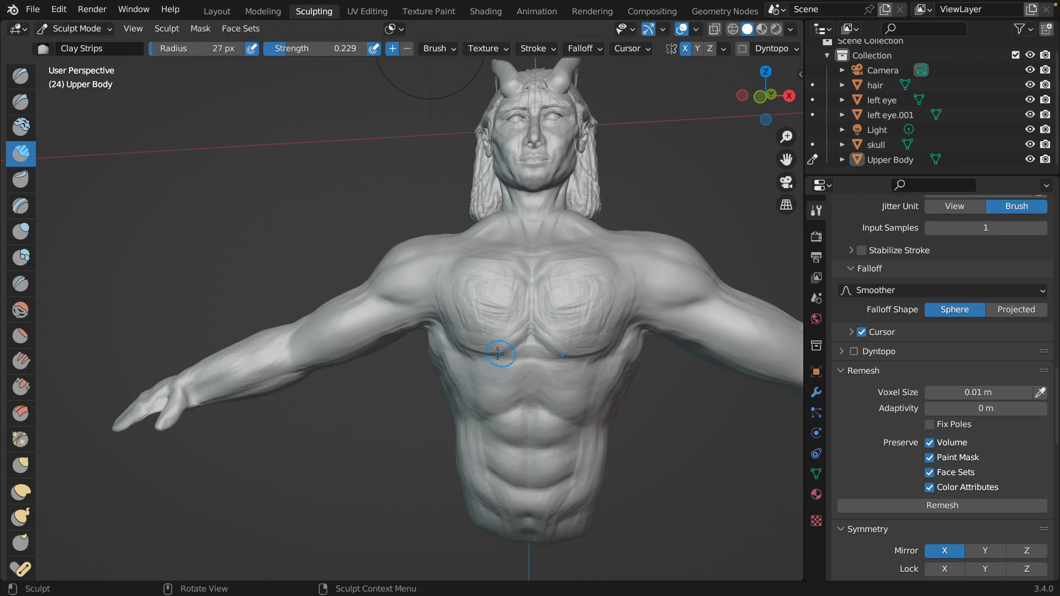
mouse_move(470, 347)
mouse_down()
mouse_move(493, 357)
mouse_move(486, 375)
mouse_up()
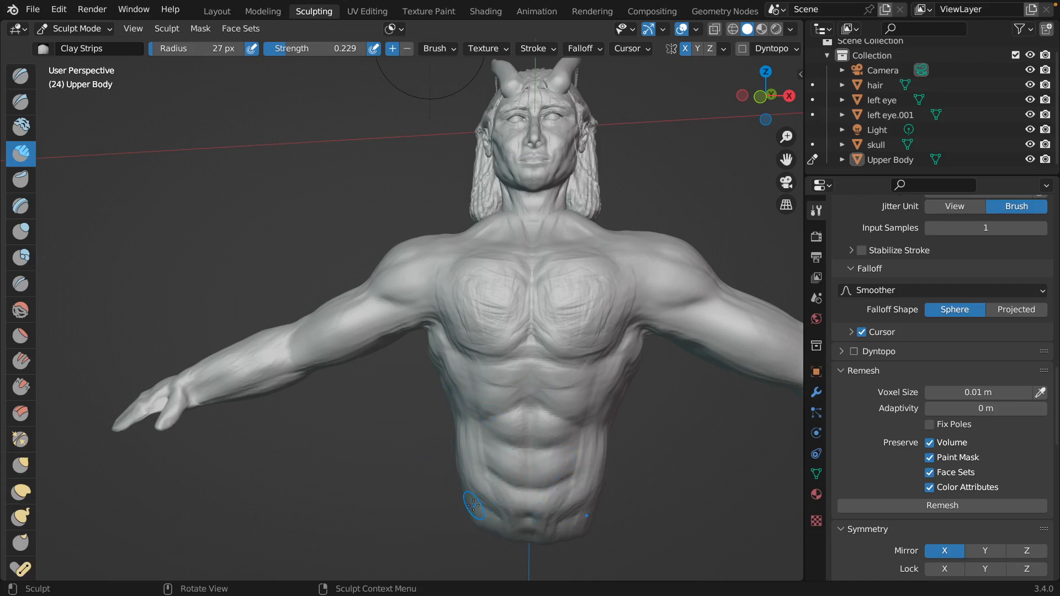
Try to shorten the torso by pulling its lower end upward with the Grab brush at a 500 px radius
key(g)
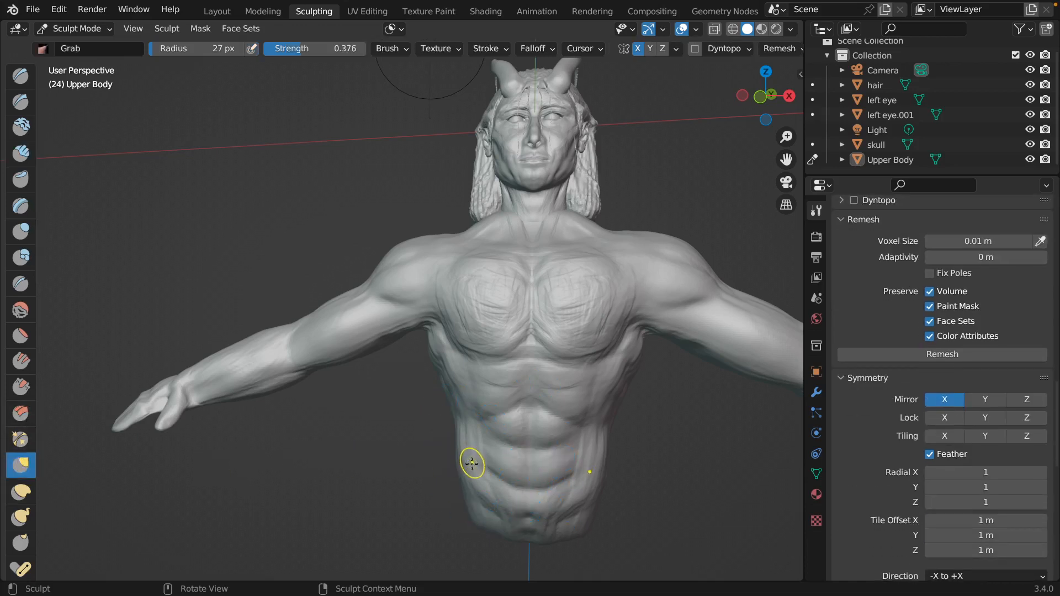
key(f)
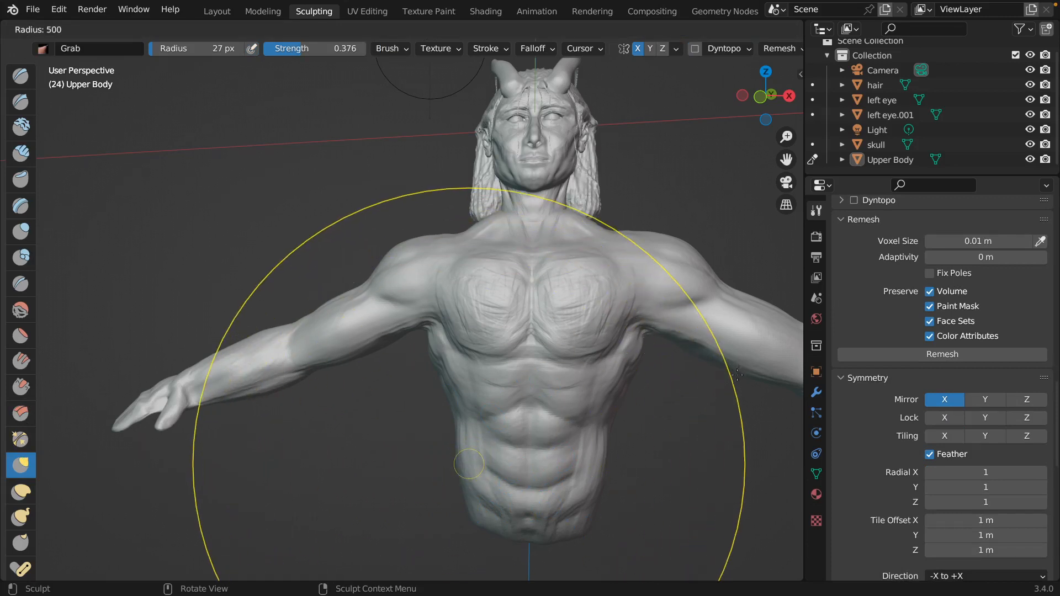
click(745, 373)
middle_drag(745, 373, 380, 478)
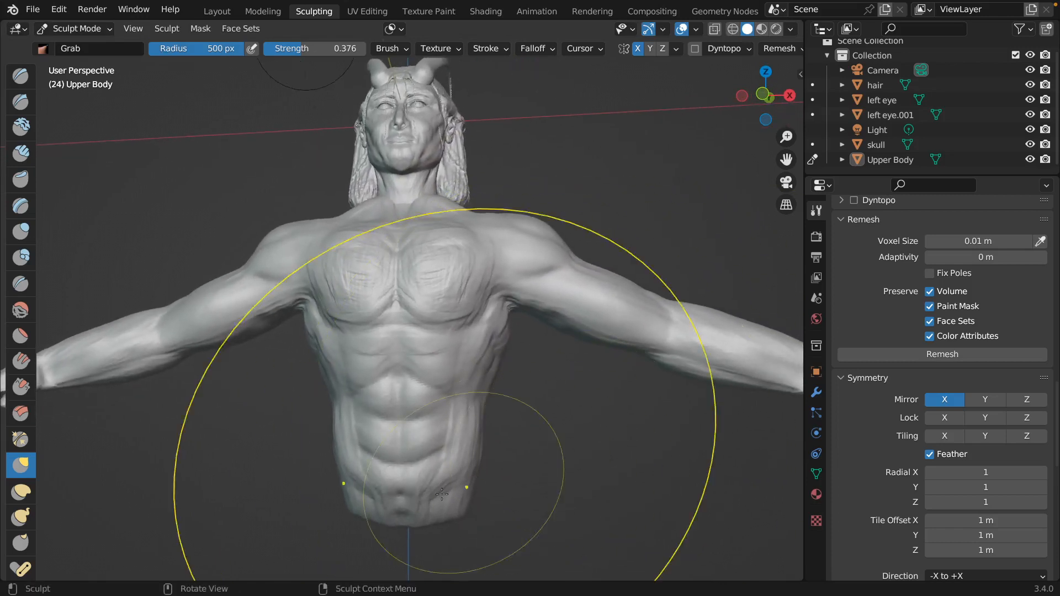
mouse_move(405, 515)
mouse_down()
mouse_move(415, 398)
mouse_move(418, 425)
mouse_up()
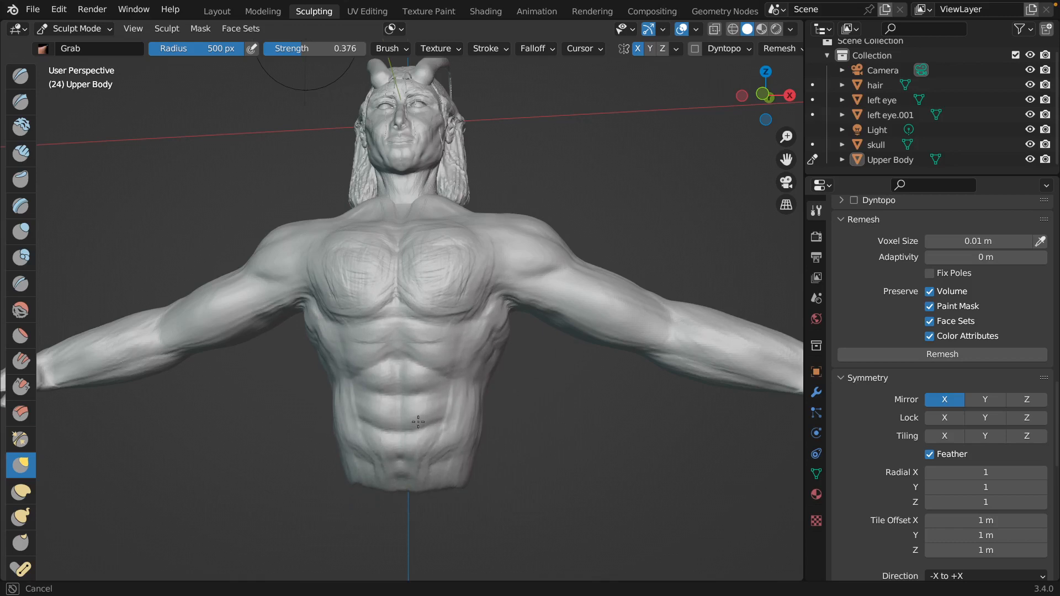
drag(418, 422, 418, 417)
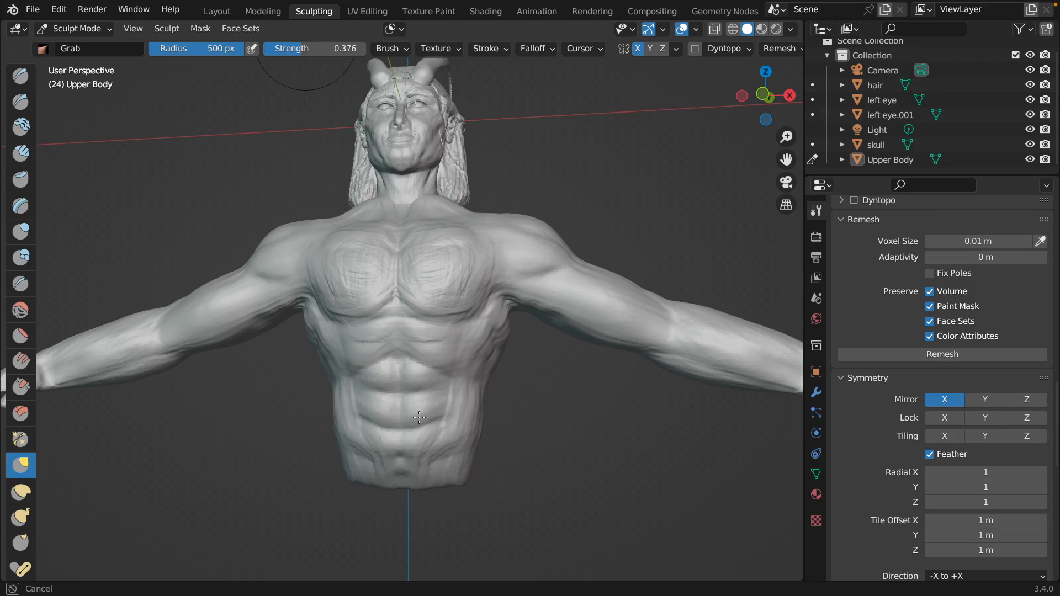
drag(419, 421, 418, 433)
mouse_move(418, 433)
middle_down()
mouse_move(535, 494)
mouse_move(535, 520)
mouse_move(522, 515)
middle_up()
scroll(535, 507, down, 5)
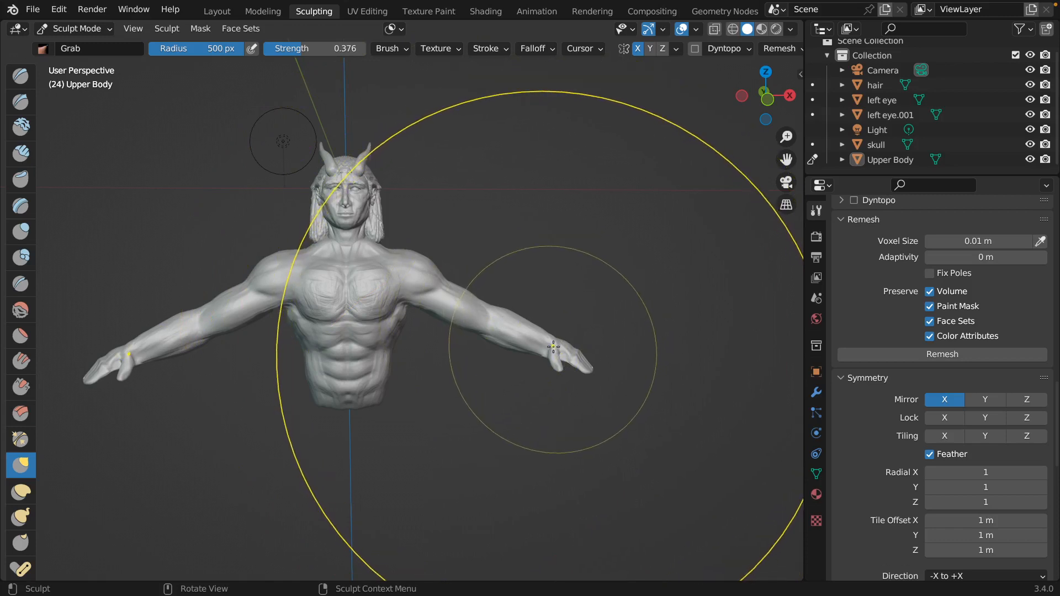
Try to shorten both arms and adjust the torso's sides with the Grab brush at a 500 px radius
mouse_move(561, 351)
mouse_down()
mouse_move(499, 317)
mouse_move(526, 329)
mouse_move(509, 318)
mouse_move(491, 331)
mouse_up()
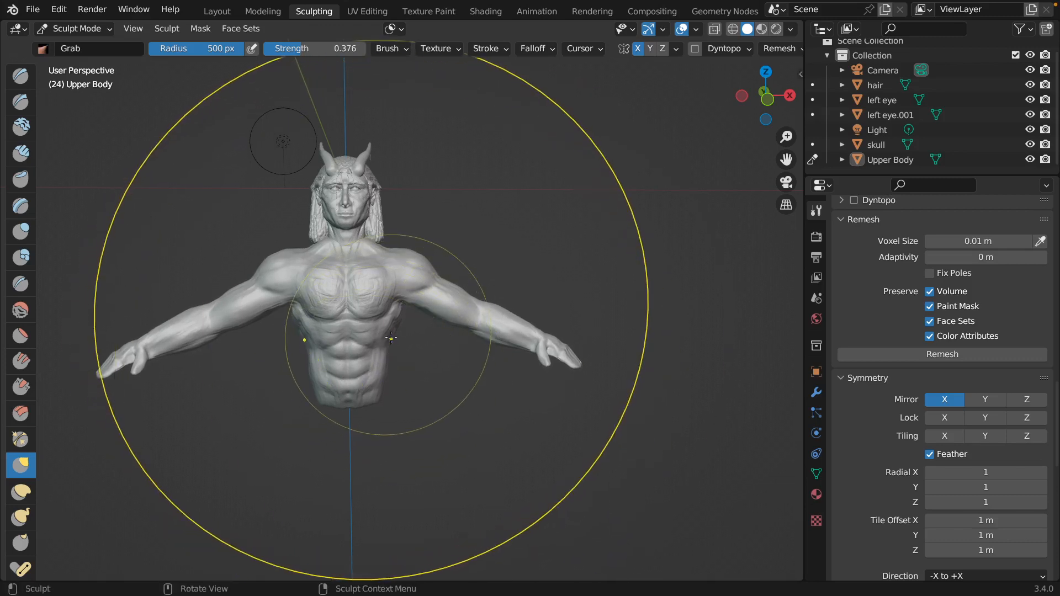
drag(389, 338, 393, 340)
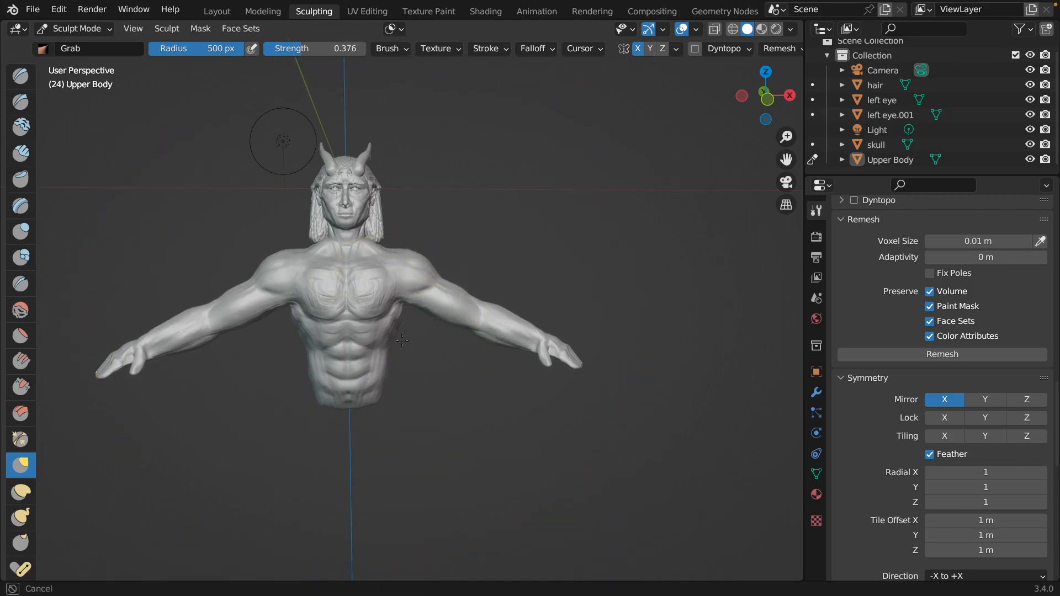
drag(404, 331, 406, 333)
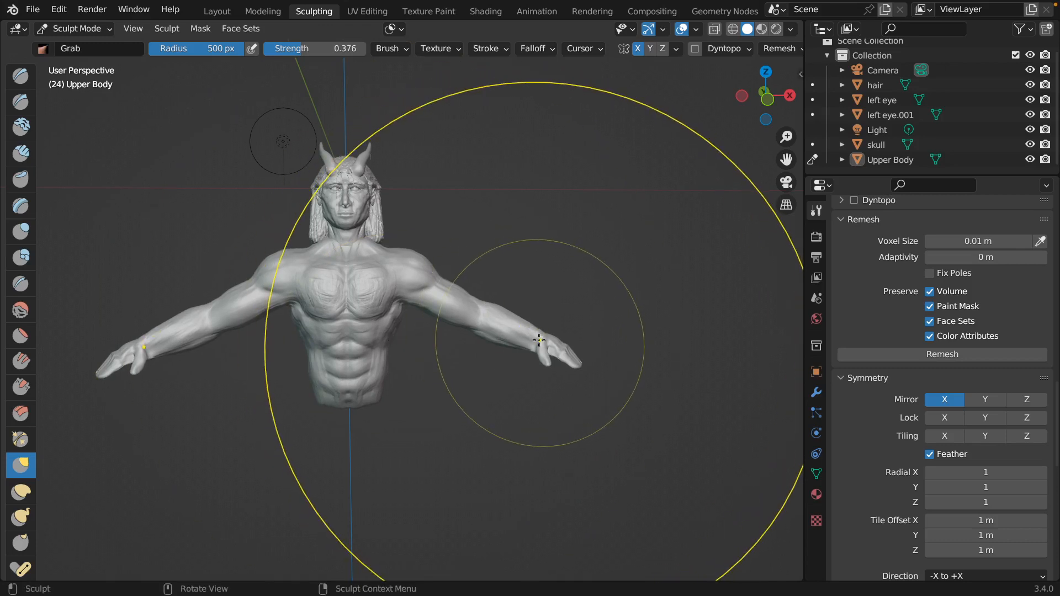
scroll(539, 340, up, 1)
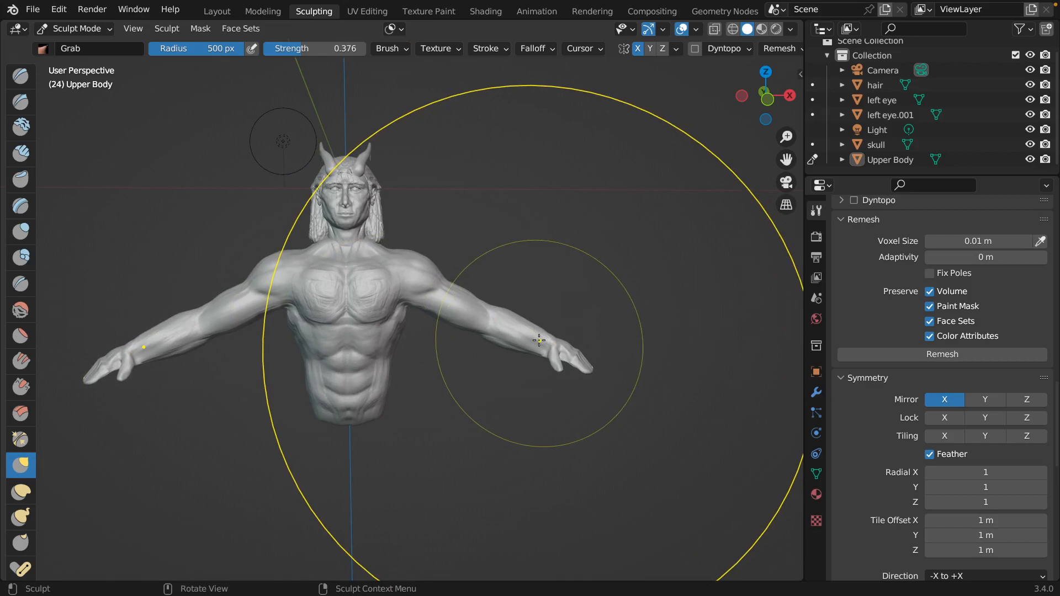
Shorten both arms by pulling the hands, forearms and upper arms inward with the Grab brush at a 162 px radius
key(f)
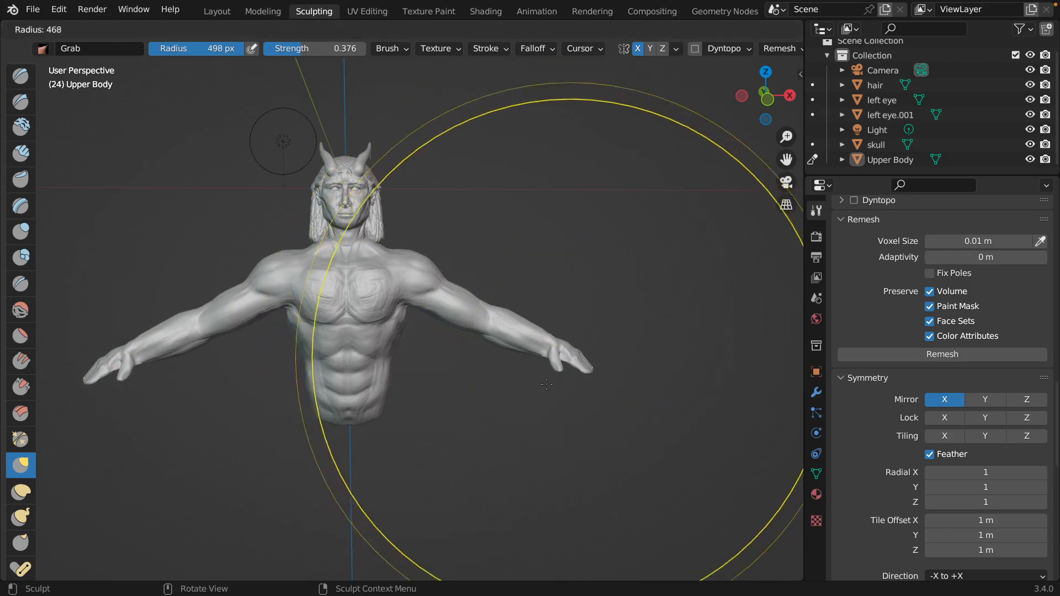
click(380, 510)
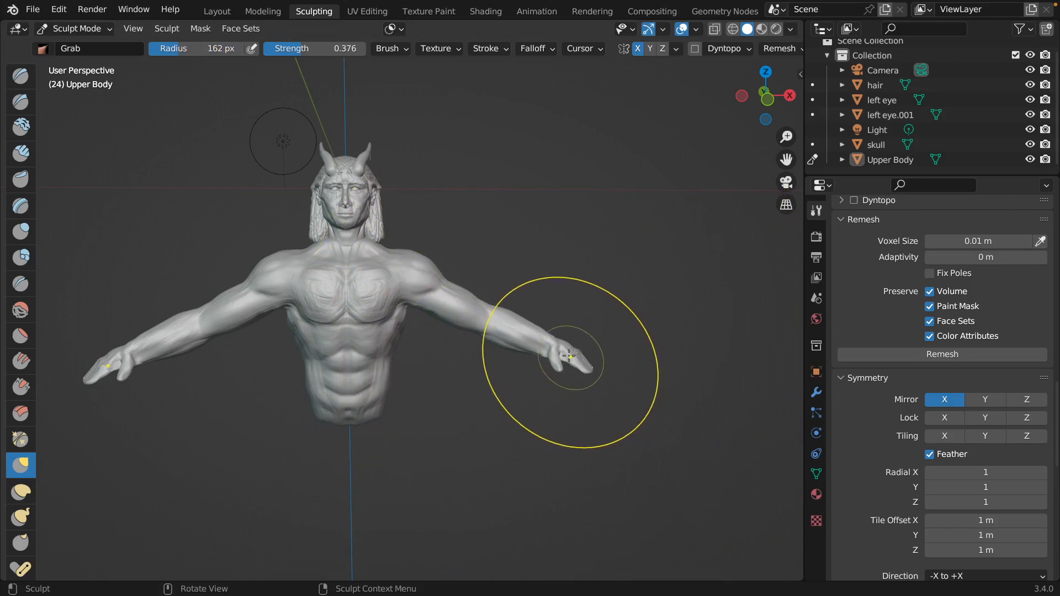
drag(548, 350, 582, 367)
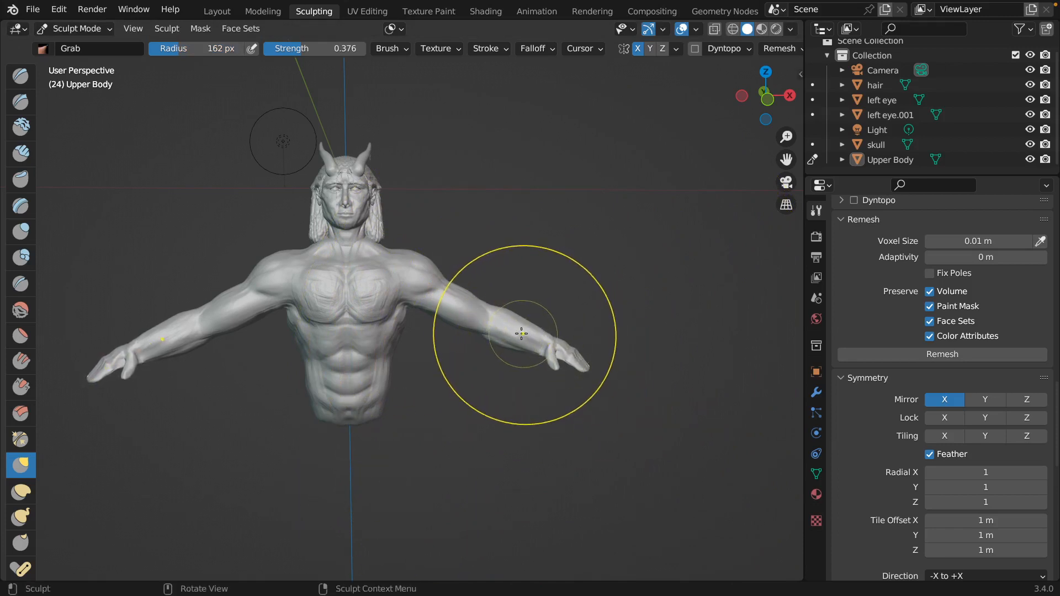
drag(477, 318, 457, 306)
mouse_move(523, 335)
mouse_down()
mouse_move(509, 325)
mouse_move(578, 364)
mouse_up()
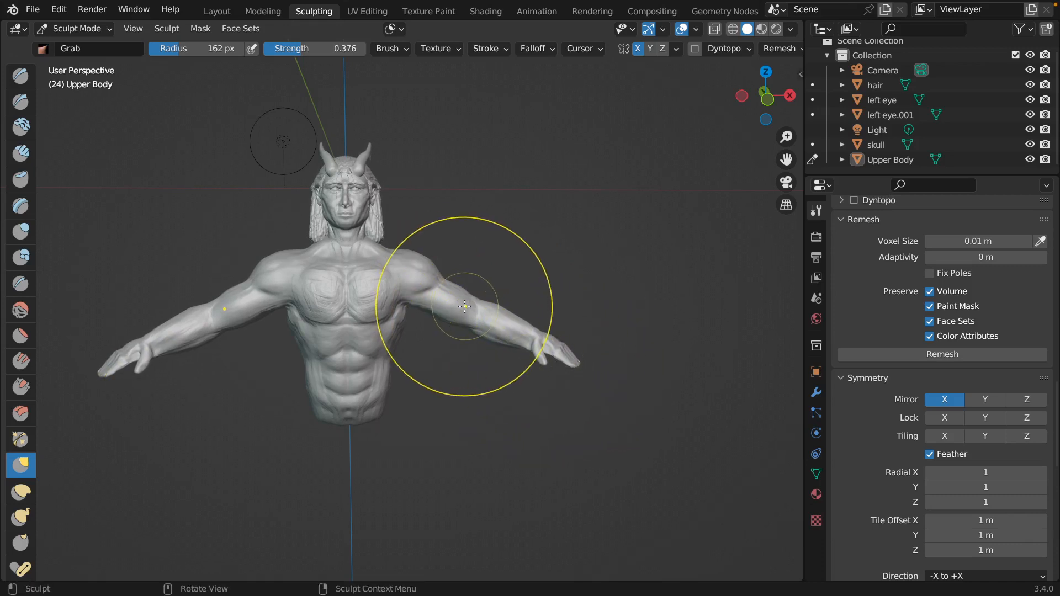
drag(465, 307, 415, 268)
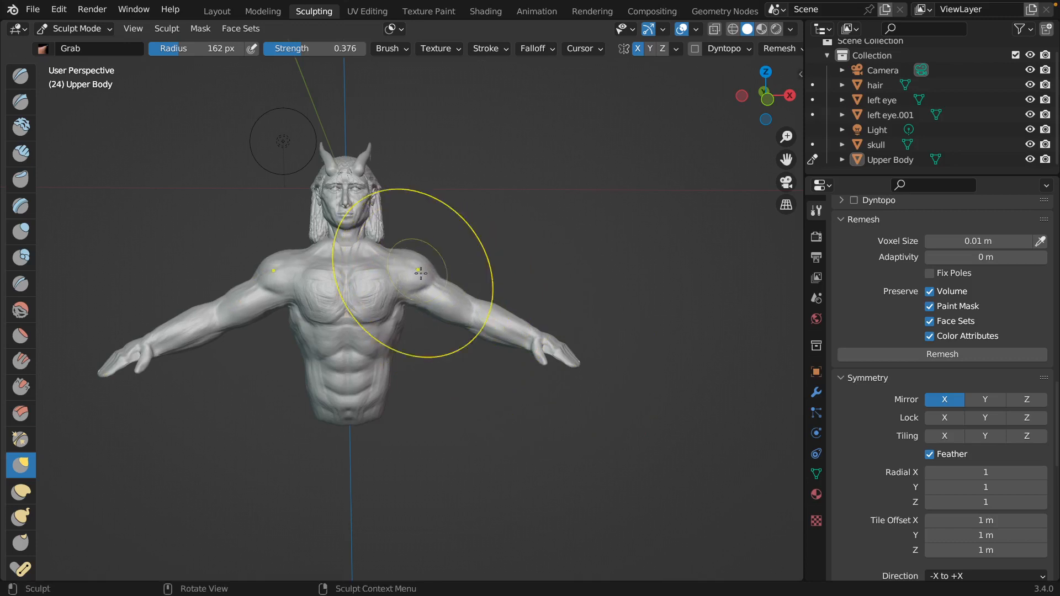
drag(451, 299, 448, 296)
drag(493, 320, 482, 317)
mouse_move(512, 333)
mouse_down()
mouse_move(562, 356)
mouse_move(551, 351)
mouse_up()
scroll(552, 343, left, 10)
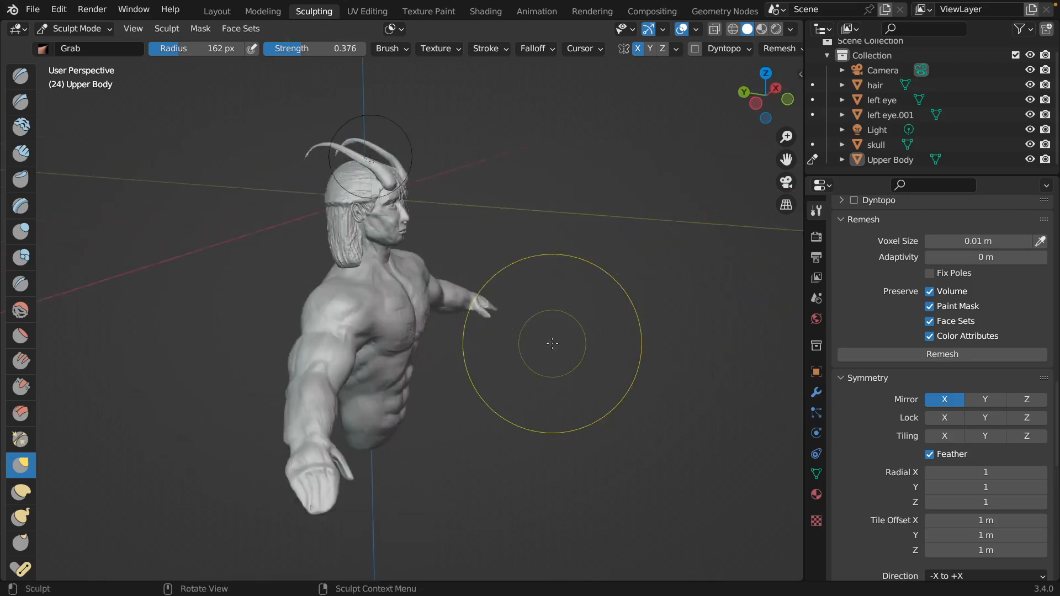
scroll(552, 343, left, 10)
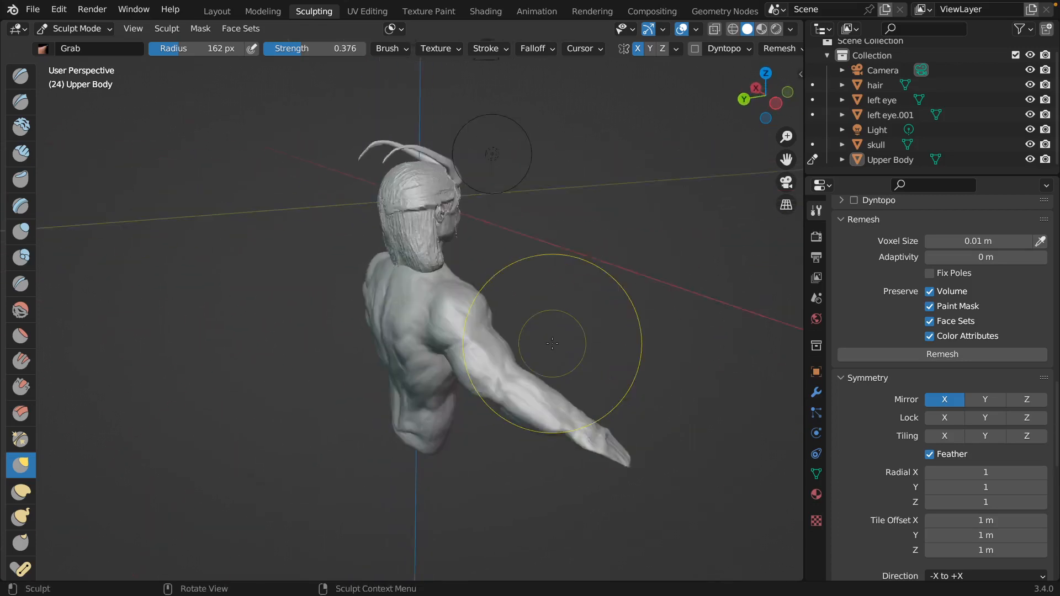
scroll(552, 343, left, 6)
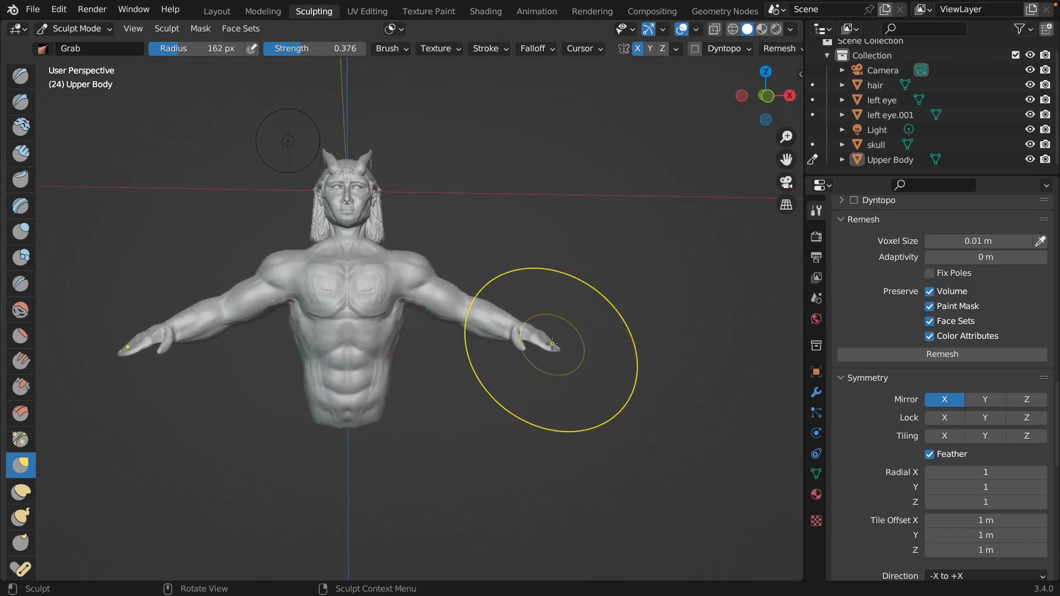
Shorten the torso by pulling its lower end upward with the Grab brush at a 376 px radius
key(f)
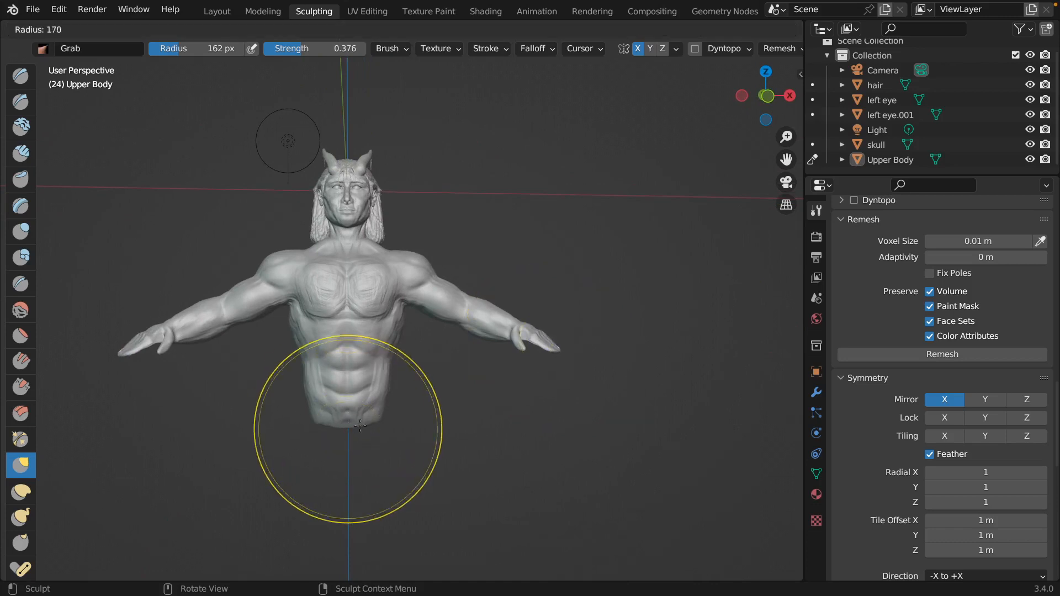
click(466, 429)
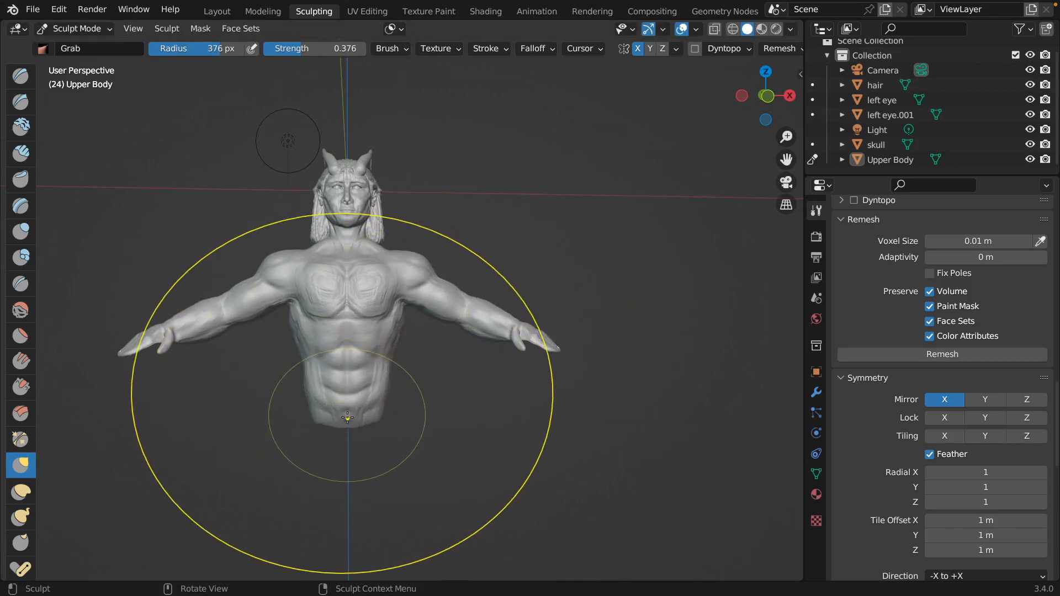
drag(346, 414, 344, 388)
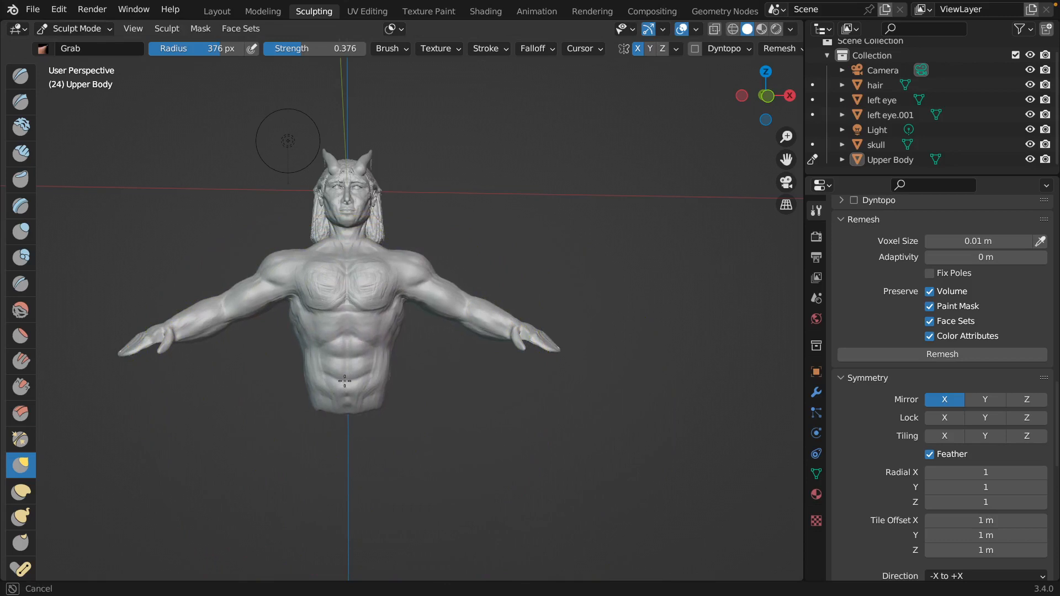
drag(344, 376, 344, 374)
Reshape the waist, rib sides and lower abdomen with the Grab brush at a 138 px radius
key(f)
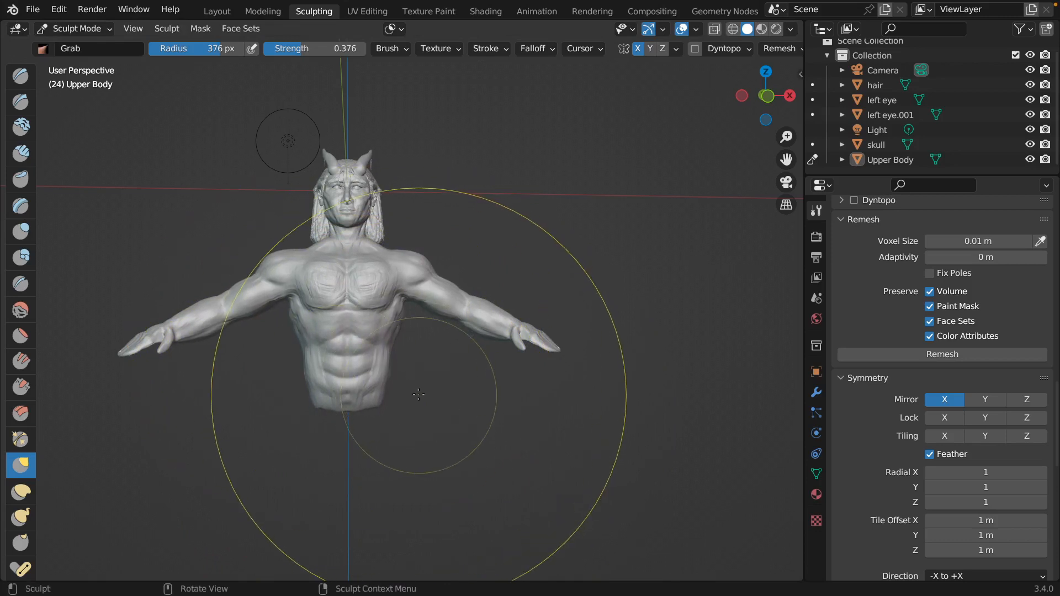
click(274, 508)
drag(388, 372, 396, 350)
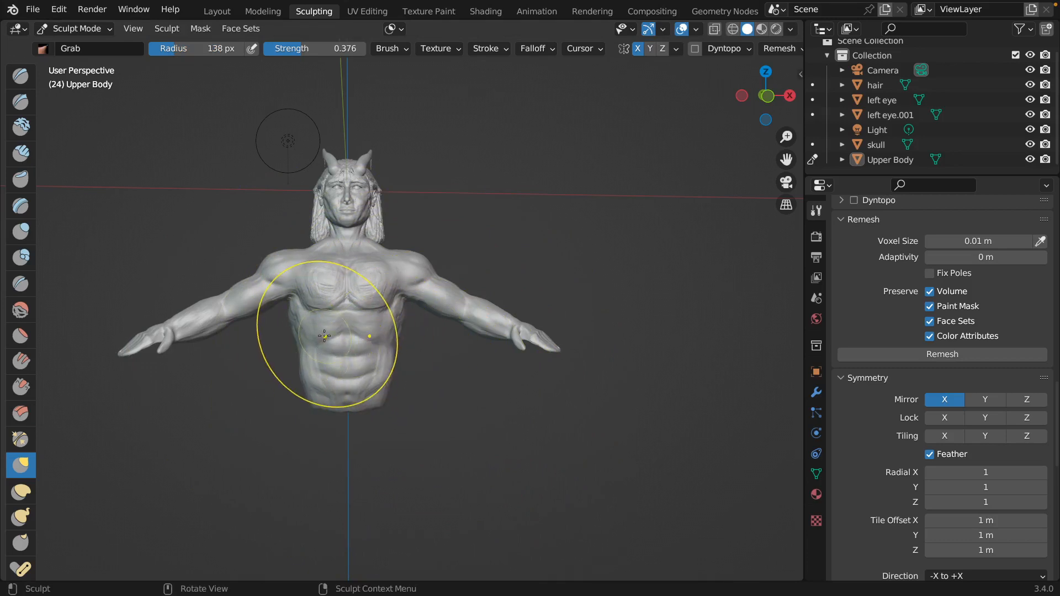
drag(326, 333, 322, 331)
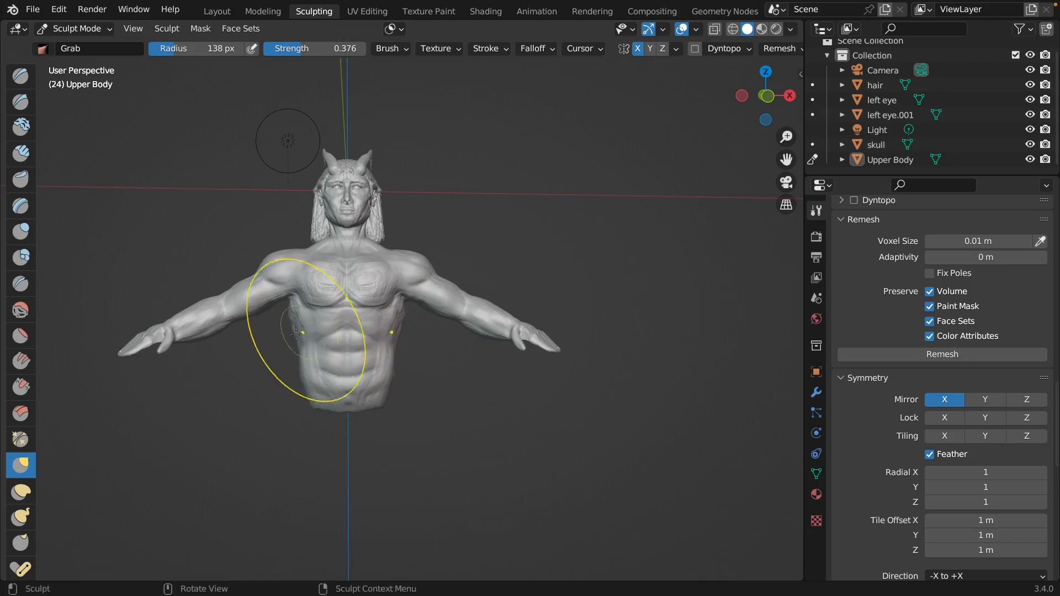
drag(296, 331, 298, 331)
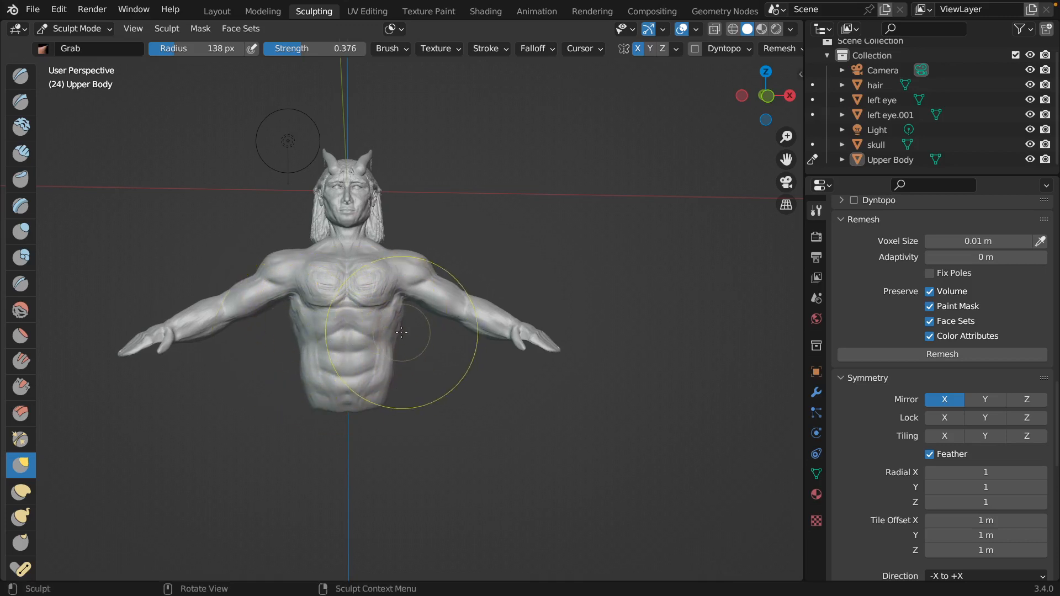
drag(390, 331, 398, 352)
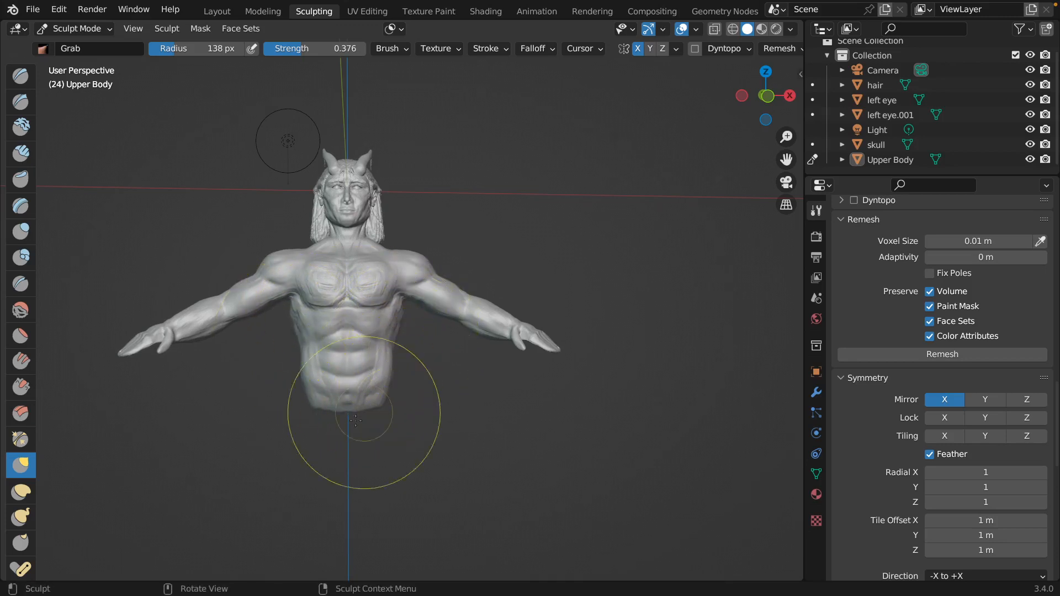
mouse_move(348, 399)
mouse_down()
mouse_move(346, 360)
mouse_move(323, 325)
mouse_move(327, 292)
mouse_move(353, 304)
mouse_move(321, 320)
mouse_up()
Refine the torso's lower edge and abdomen with the Grab brush, reducing its radius to 87 px and finally 40 px
key(f)
click(314, 331)
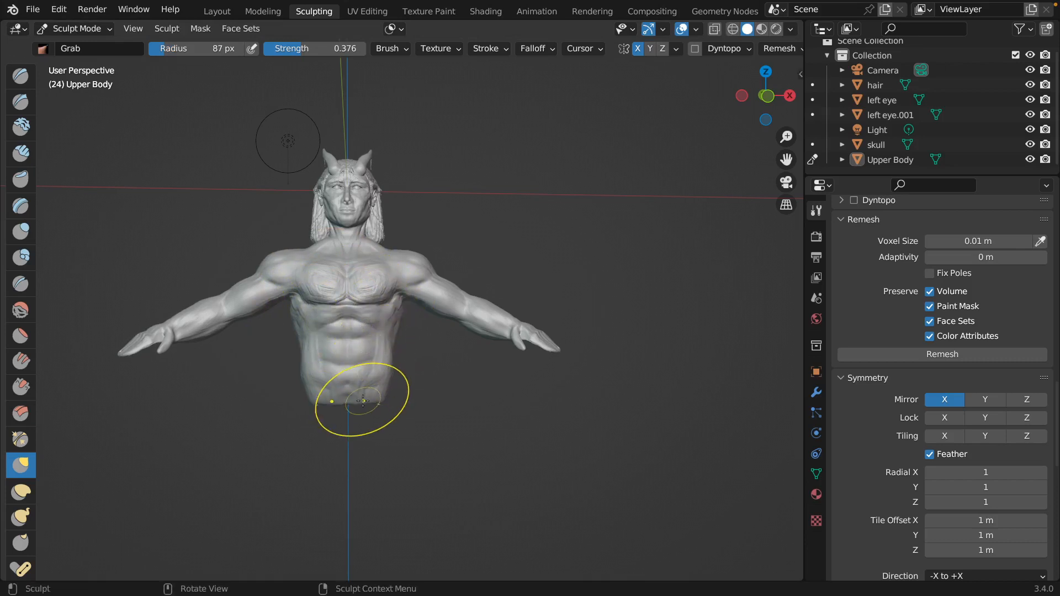
drag(349, 308, 347, 322)
key(f)
click(324, 338)
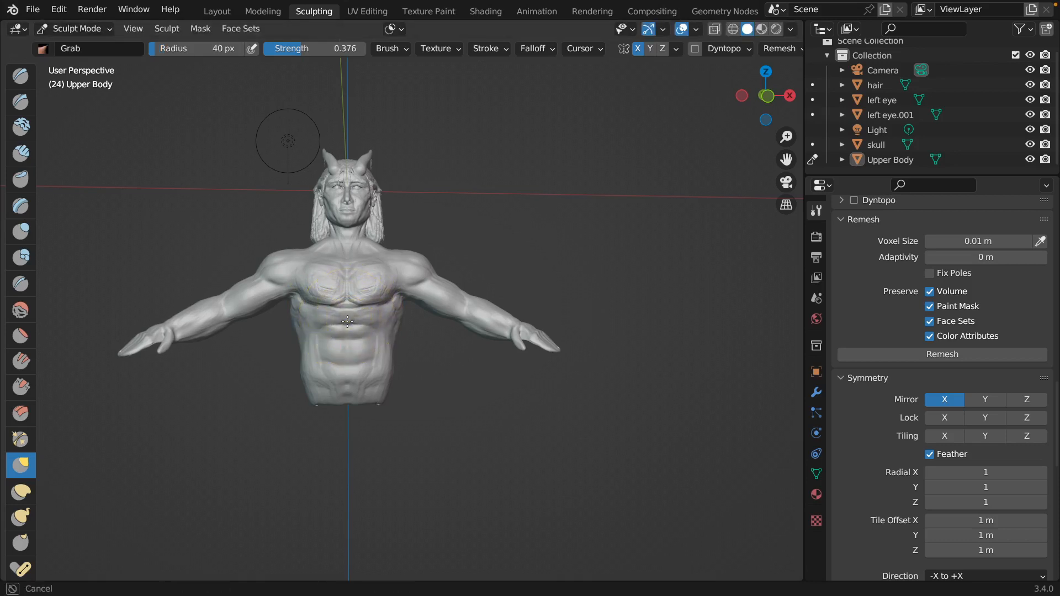
Build up the muscle forms of the upper abdomen with the Clay Strips brush at a 16 px radius
scroll(371, 289, up, 3)
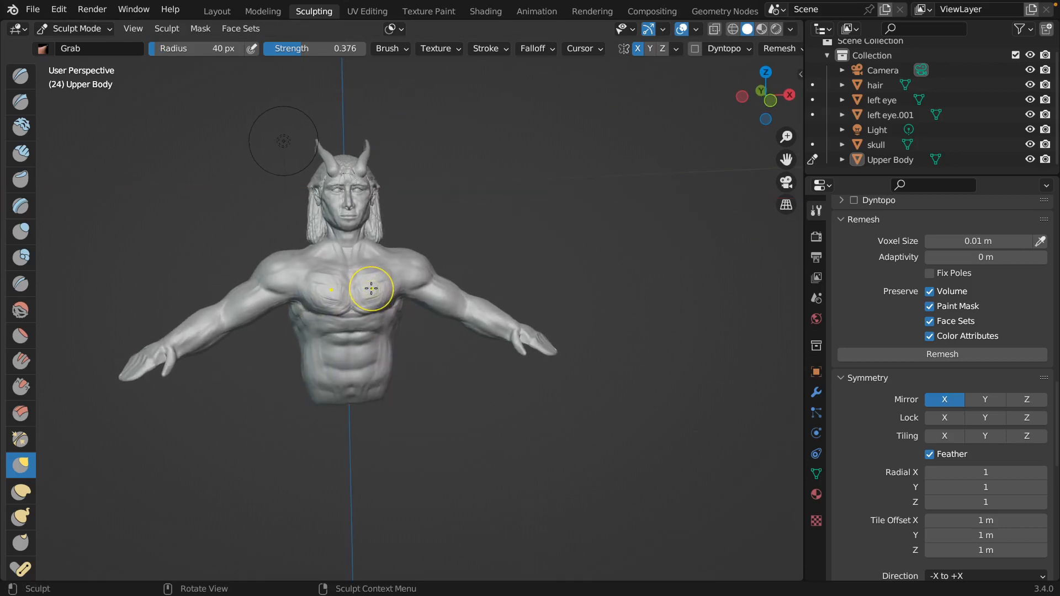
scroll(371, 288, left, 5)
scroll(371, 289, right, 5)
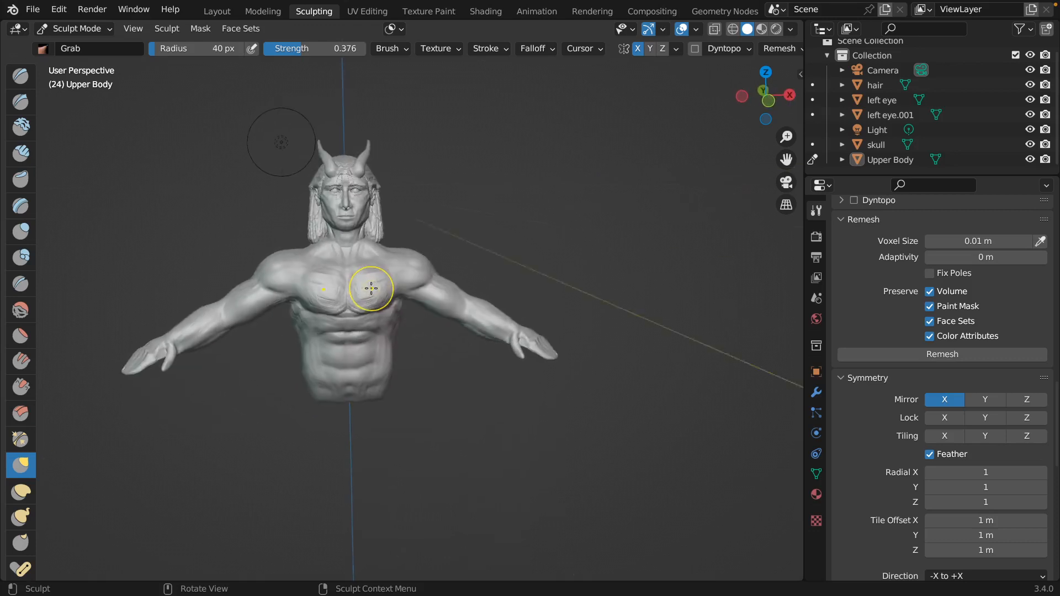
scroll(371, 288, left, 1)
click(20, 153)
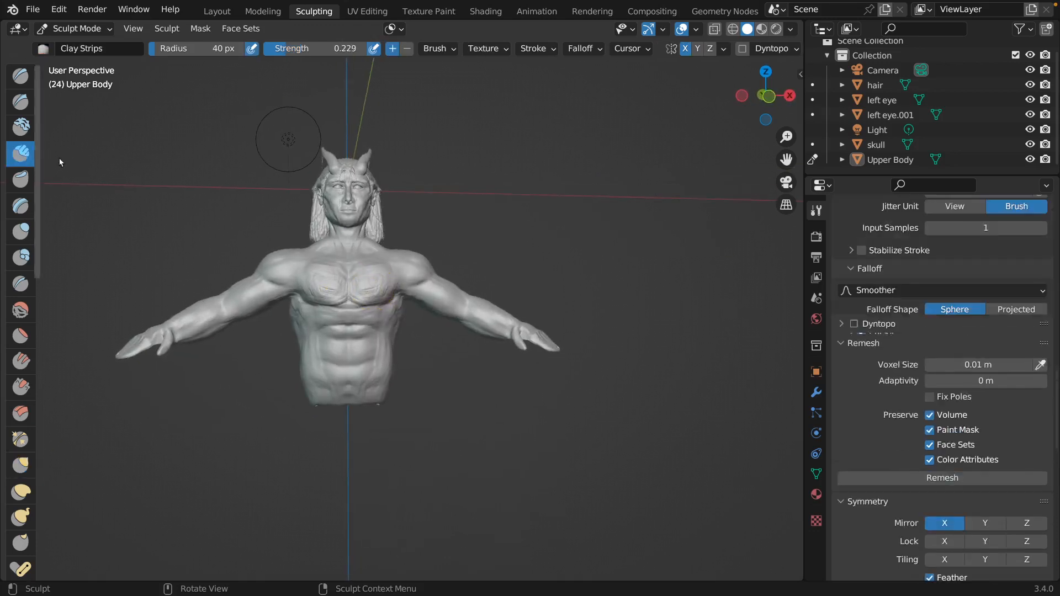
mouse_move(340, 308)
middle_down()
mouse_move(405, 356)
mouse_move(397, 374)
middle_up()
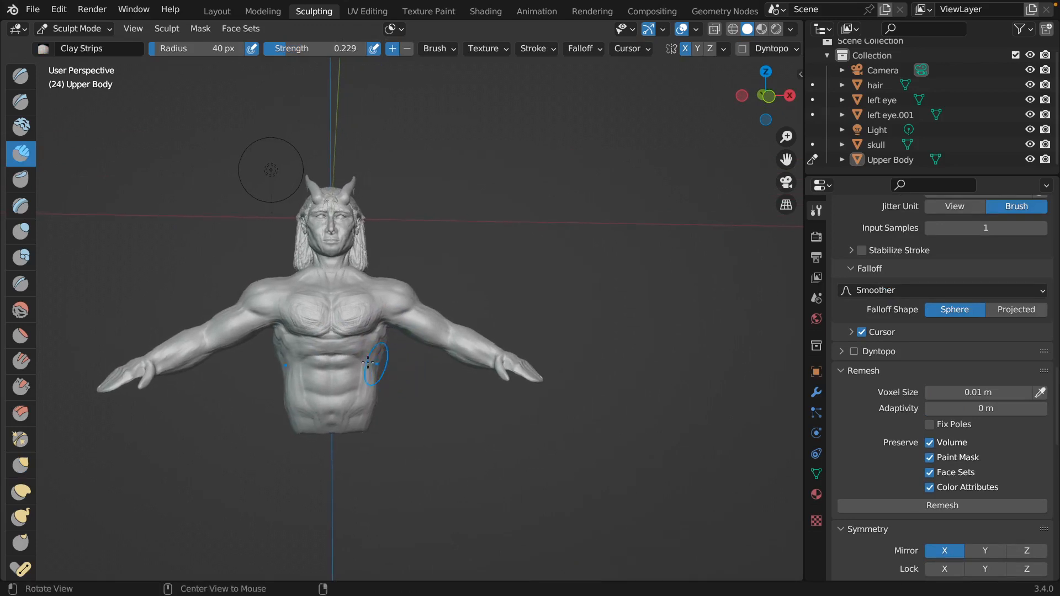
ctrl+alt+drag(407, 370, 410, 323)
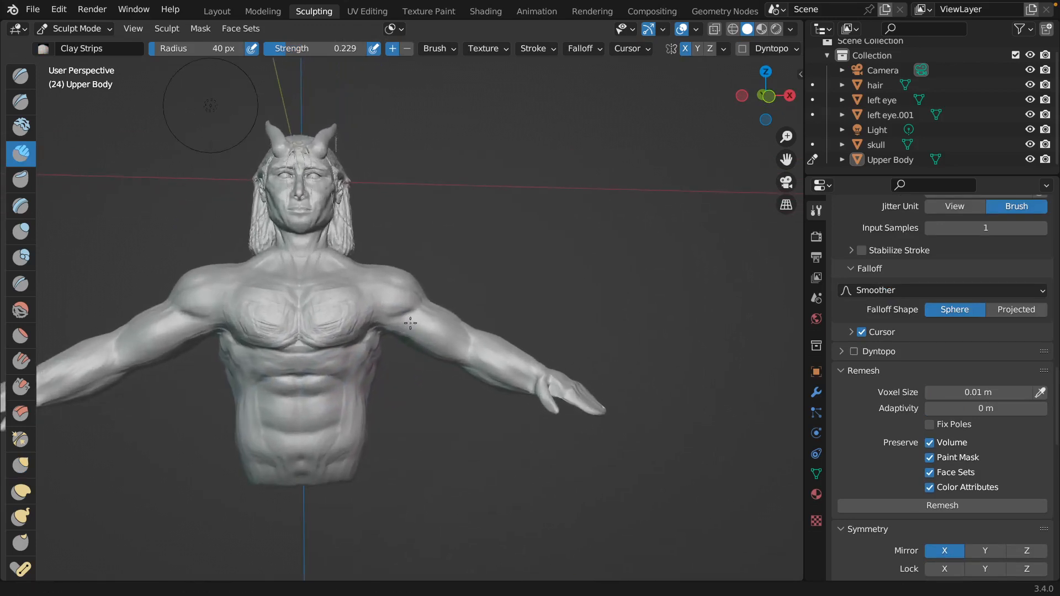
ctrl+middle_drag(410, 323, 409, 320)
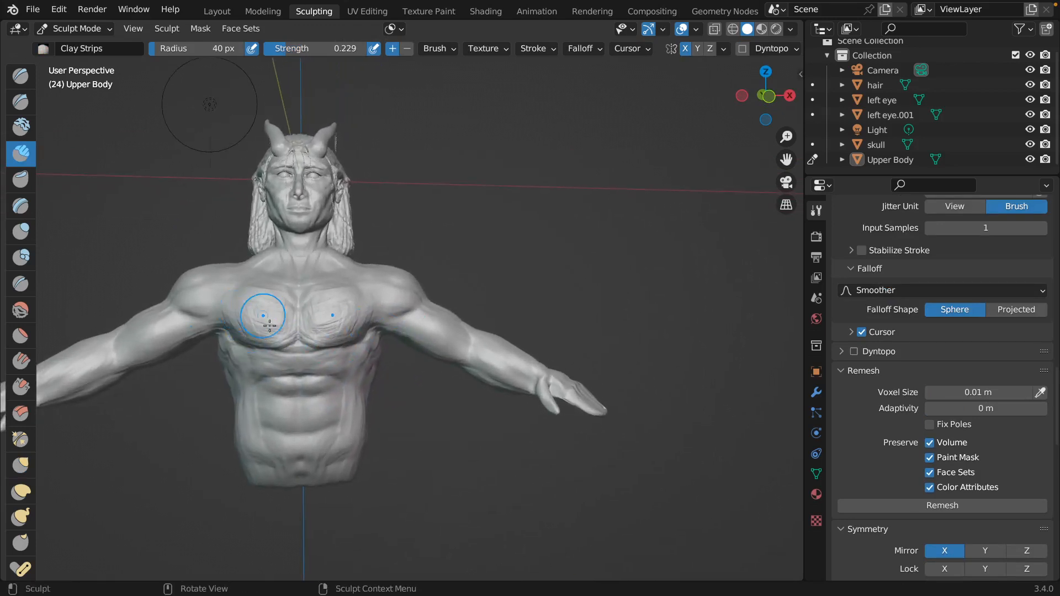
key(f)
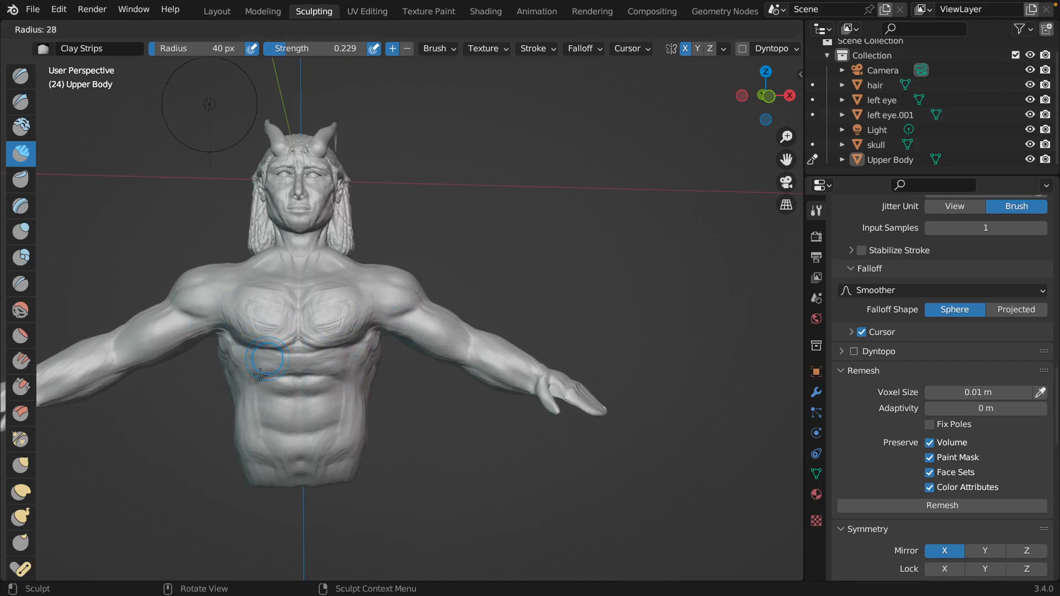
click(252, 383)
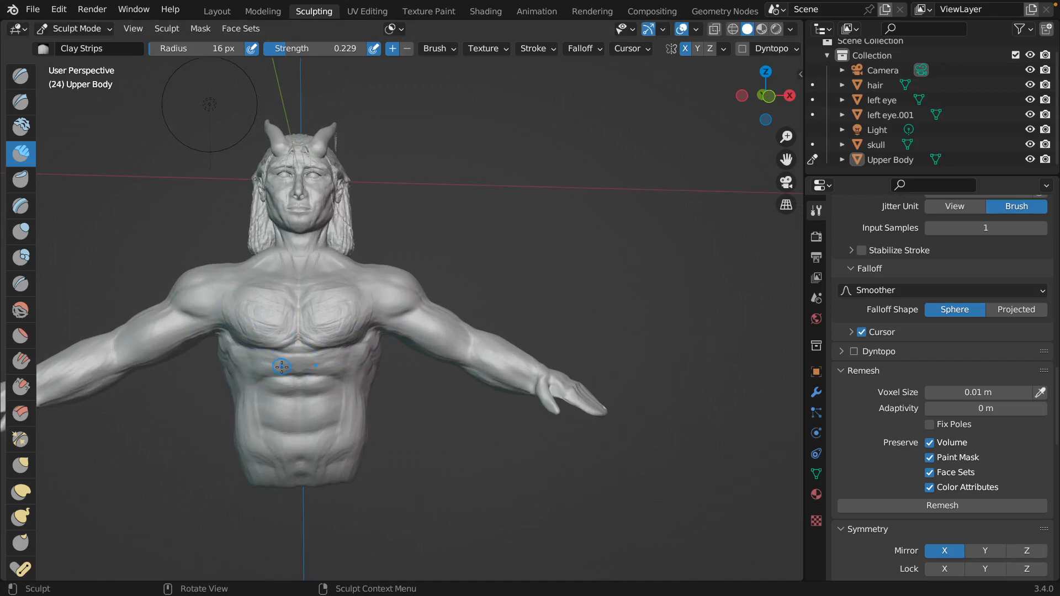
key(b)
key(Escape)
drag(282, 390, 275, 390)
Reshape the middle of the abdomen with the Grab brush at an 82 px radius
click(22, 465)
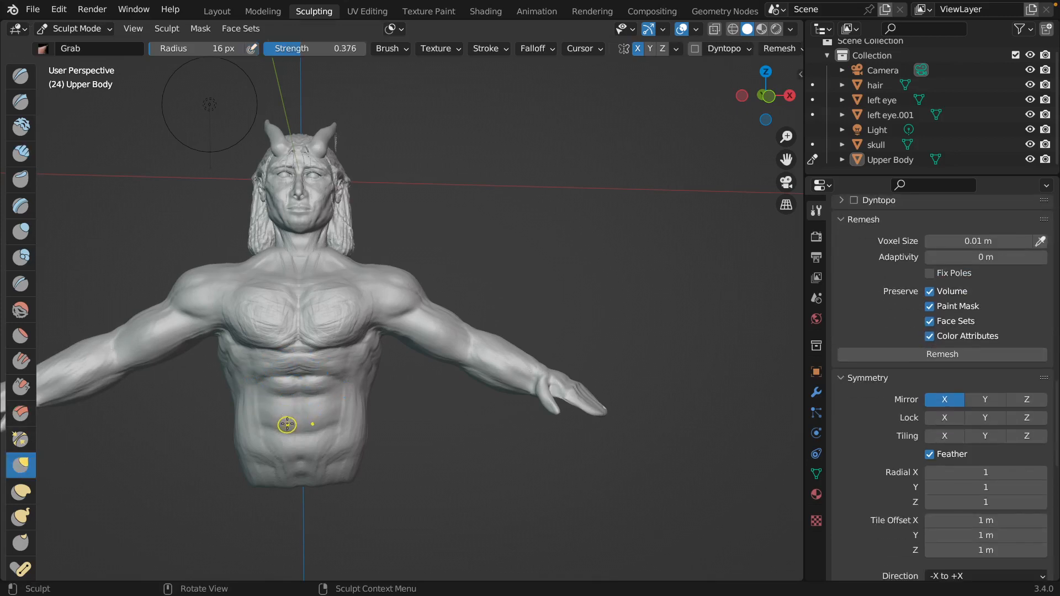
key(f)
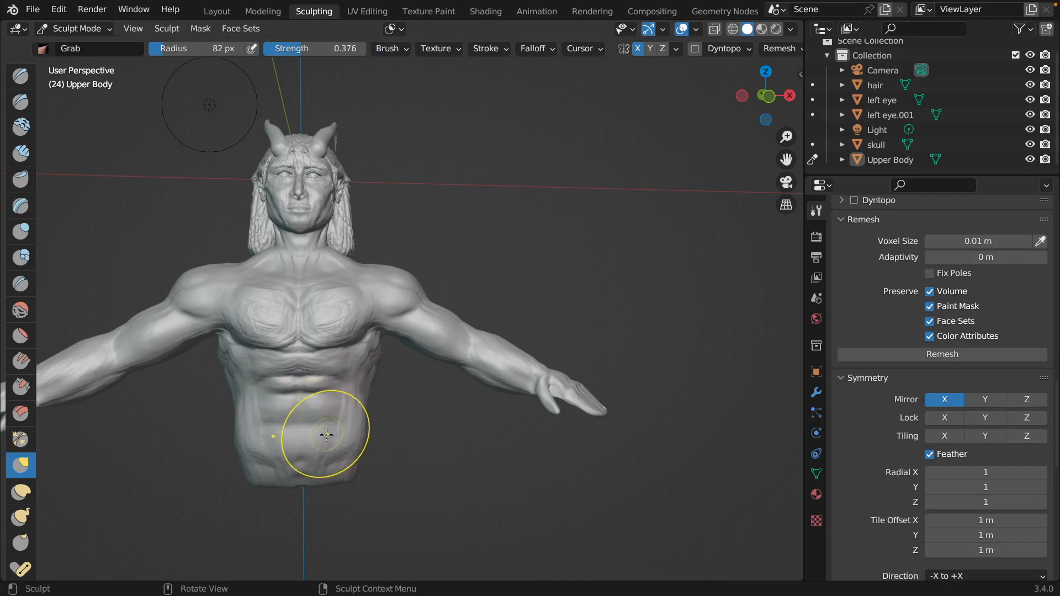
mouse_move(283, 417)
mouse_down()
mouse_move(285, 392)
mouse_move(320, 393)
mouse_up()
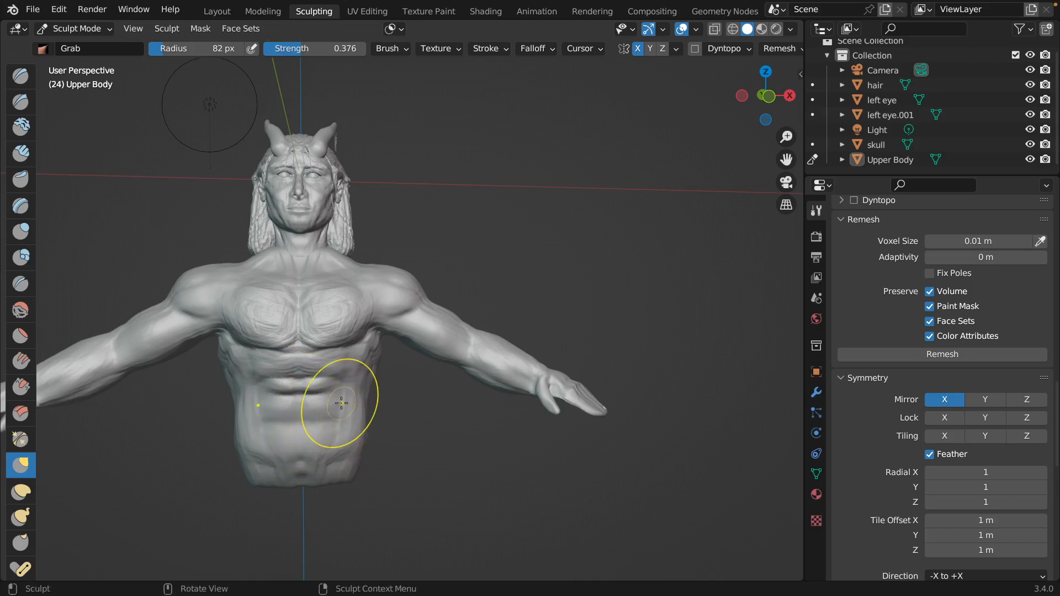
Define the abdominal muscles from below the chest down to the lower belly with the Clay Strips brush at a 21 px radius
key(c)
key(f)
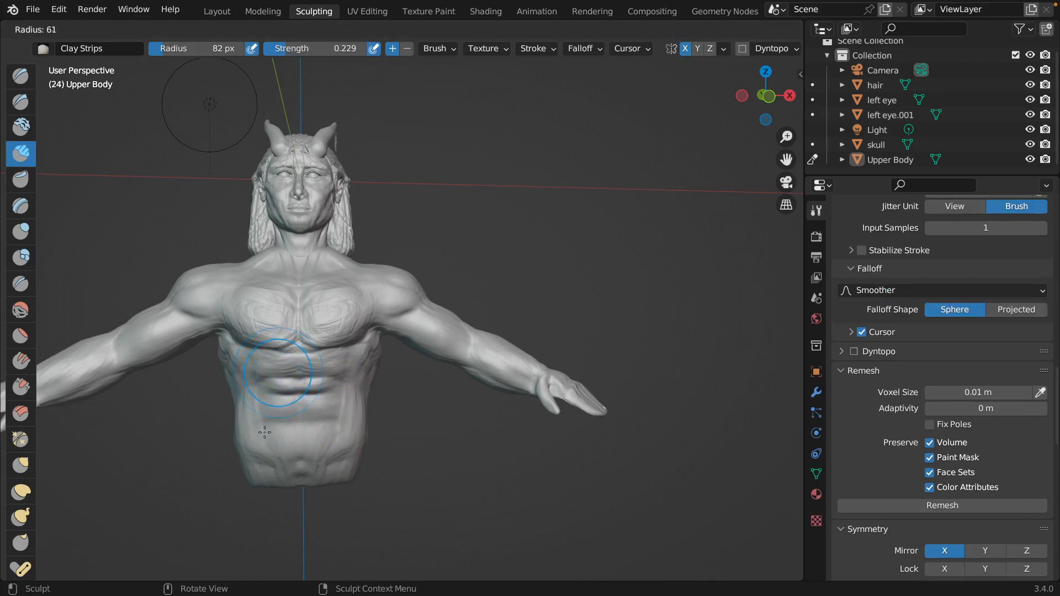
click(244, 488)
mouse_move(279, 369)
mouse_down()
mouse_move(288, 362)
mouse_move(284, 454)
mouse_up()
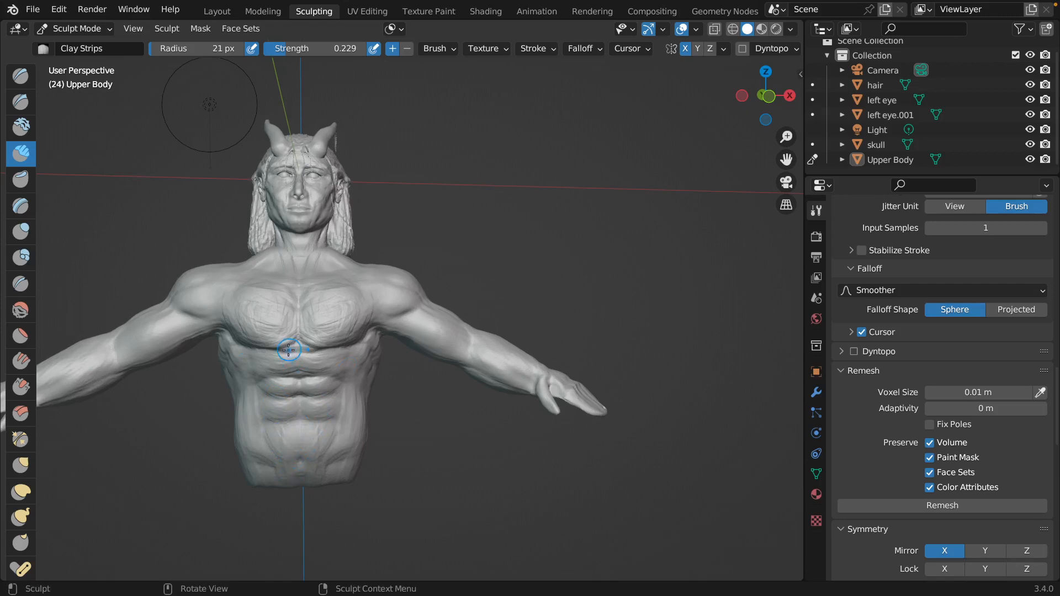
drag(273, 359, 282, 356)
Detail the muscle edges just beneath the chest with the Draw brush at a 6 px radius
scroll(282, 357, left, 3)
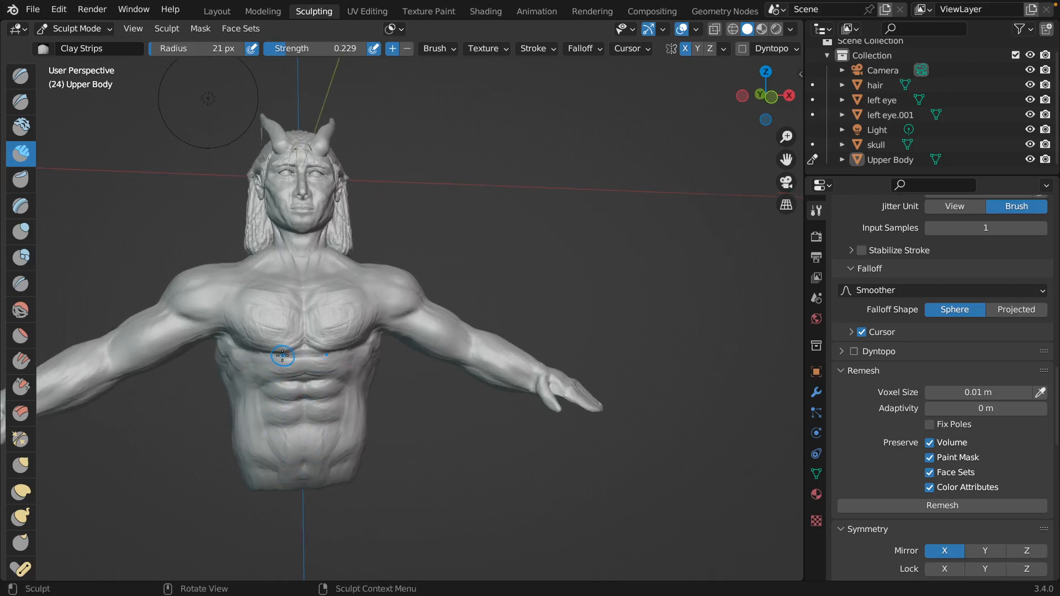
key(x)
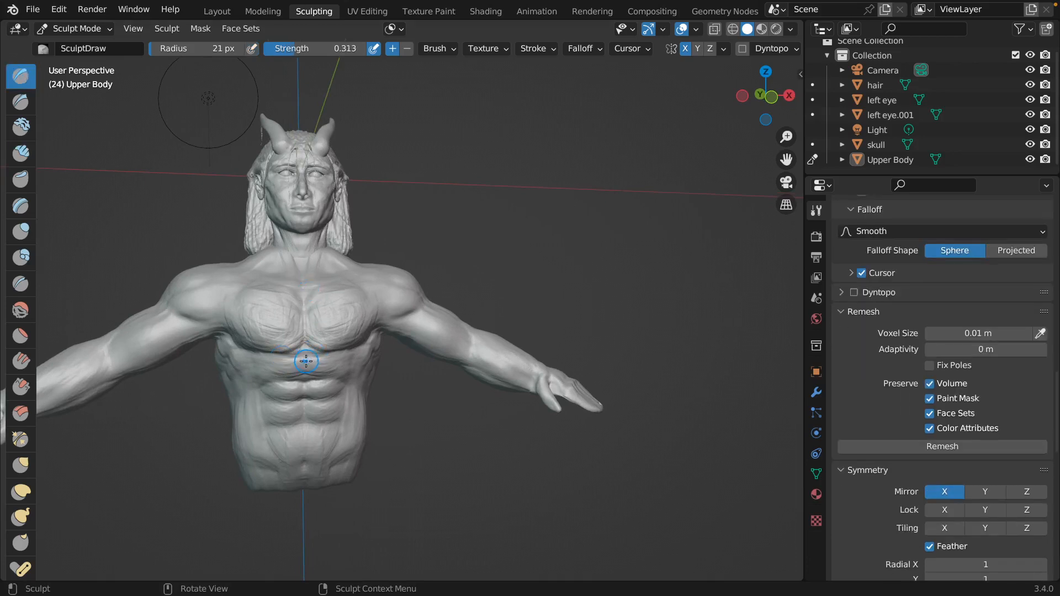
key(f)
click(297, 383)
drag(251, 364, 301, 355)
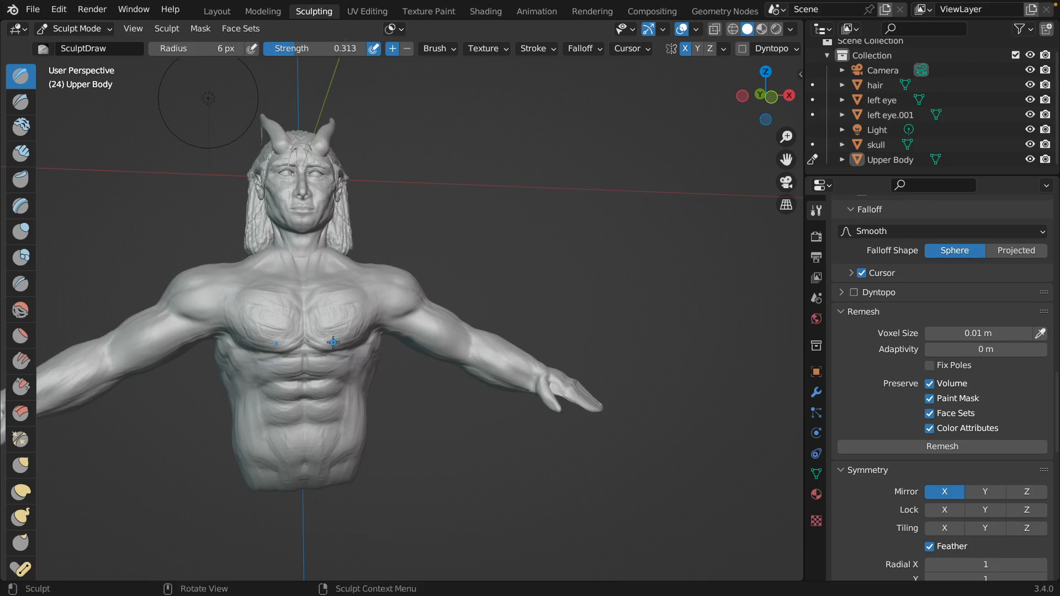
Build up the lower and inner parts of both pectorals with the Clay Strips brush at a 34 px radius
scroll(333, 343, left, 4)
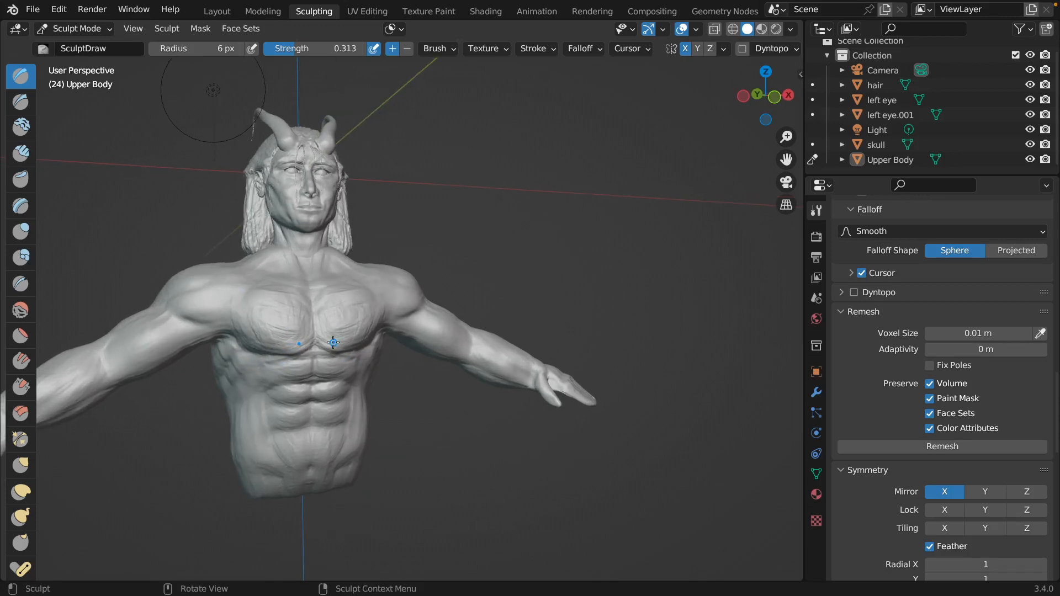
key(c)
key(f)
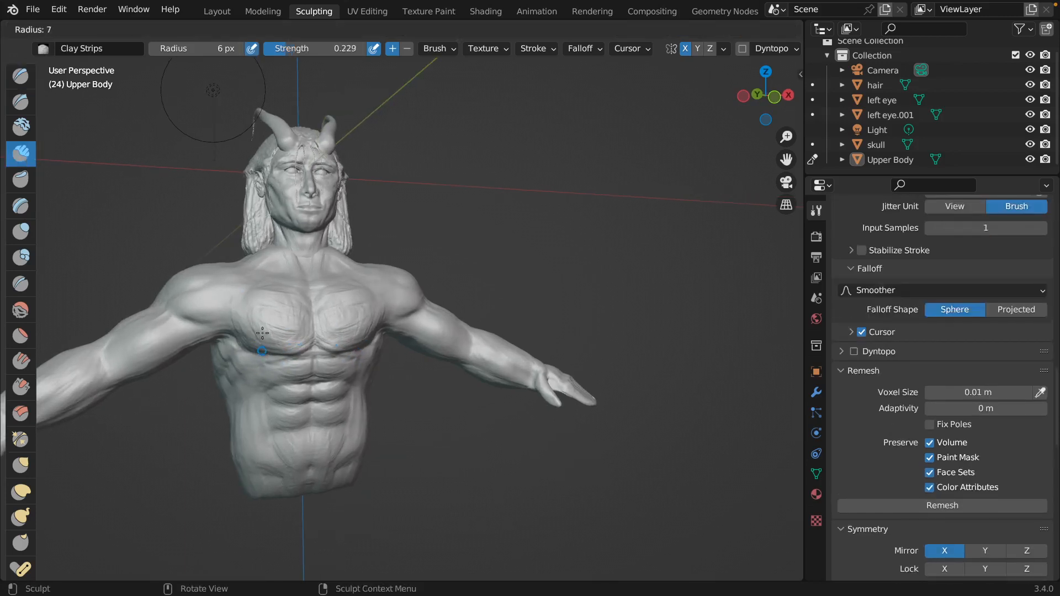
click(276, 301)
mouse_move(260, 337)
mouse_down()
mouse_move(248, 345)
mouse_move(295, 352)
mouse_up()
drag(338, 331, 329, 333)
scroll(335, 306, down, 5)
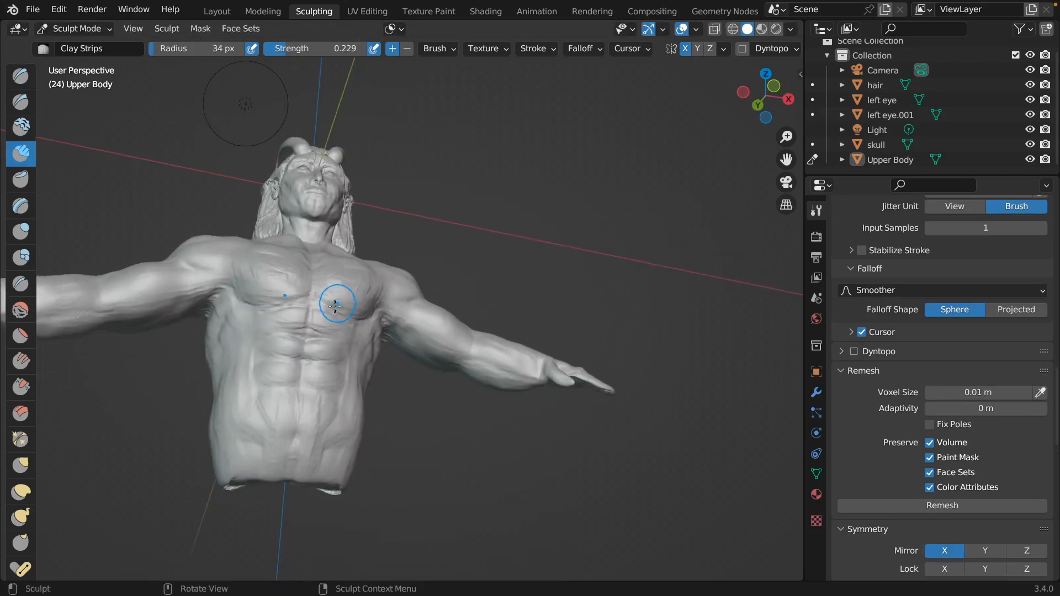
middle_drag(335, 306, 330, 307)
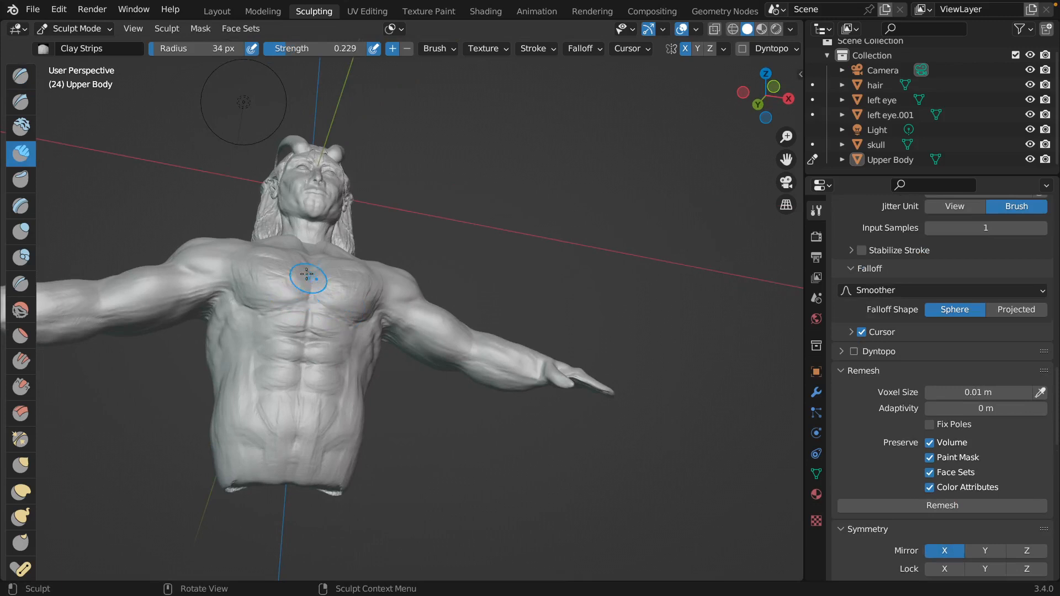
drag(280, 299, 299, 299)
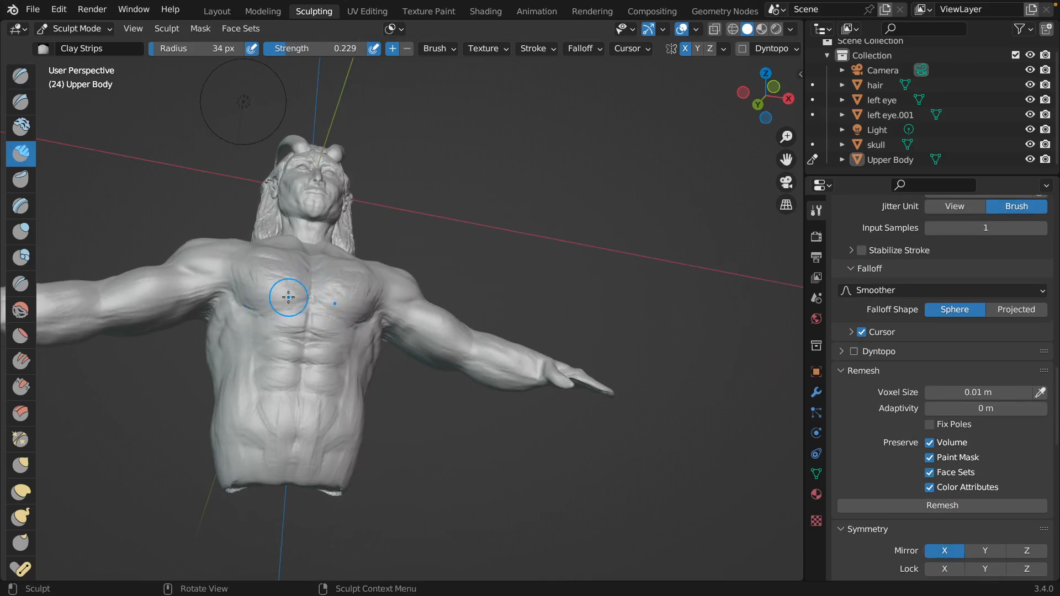
Lengthen the torso by pulling its lower end and abdomen downward with the Grab brush at a 234 px radius
scroll(288, 298, up, 5)
scroll(289, 298, left, 5)
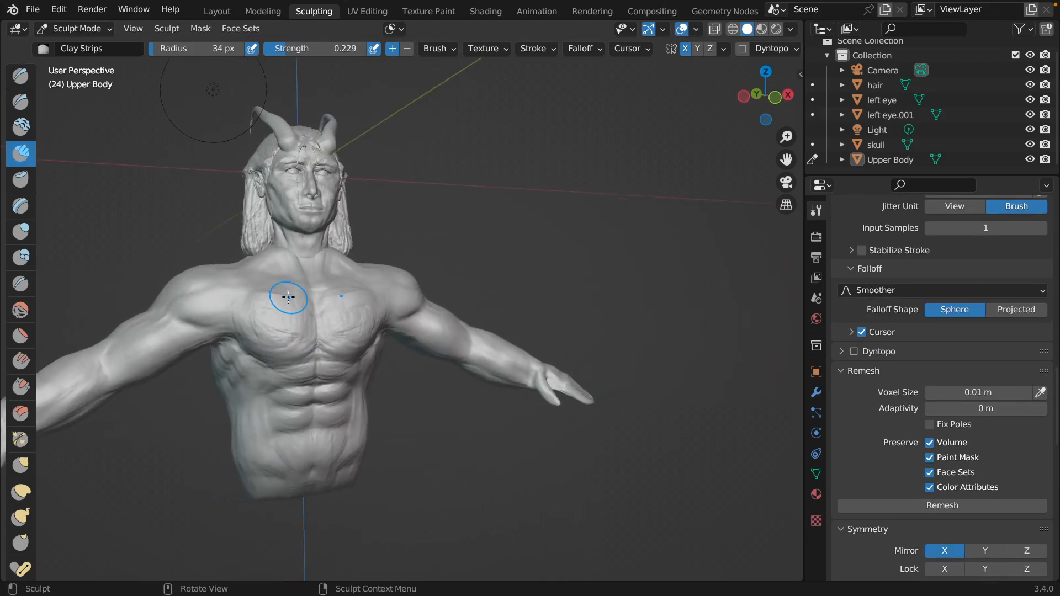
scroll(288, 298, right, 8)
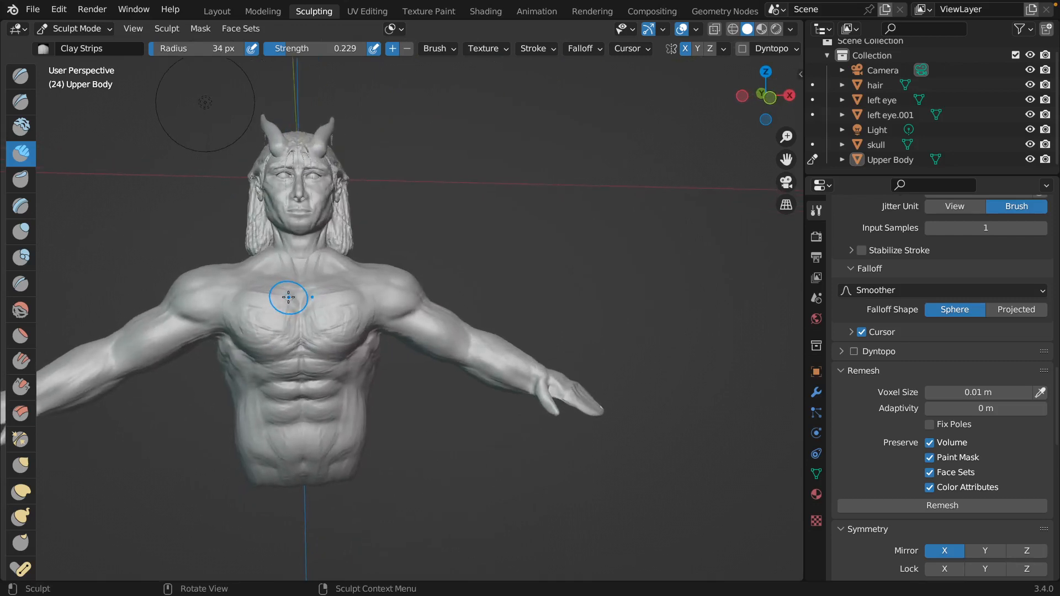
middle_drag(288, 297, 619, 442)
scroll(619, 442, down, 5)
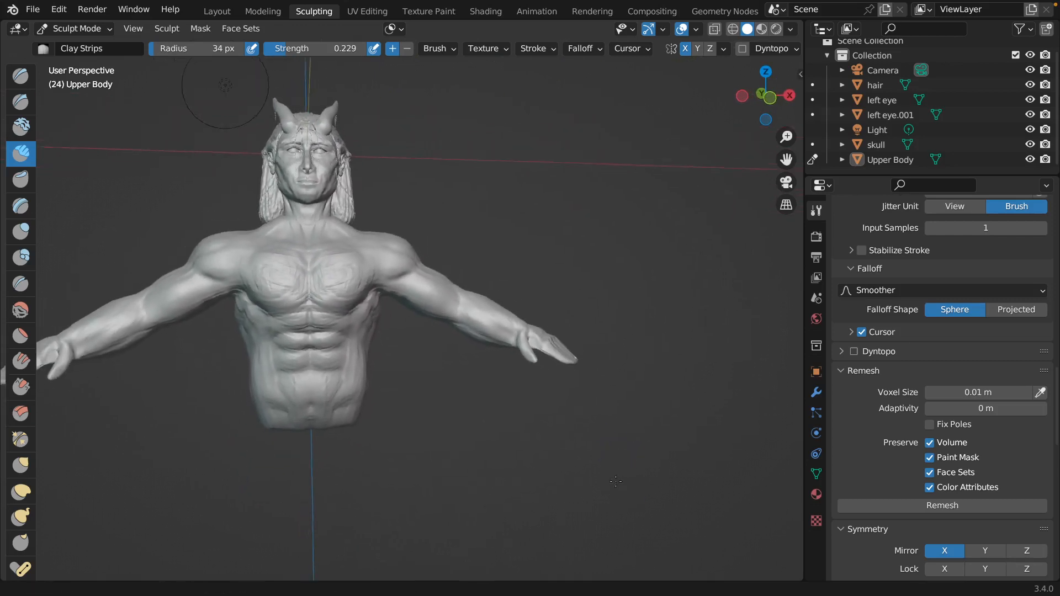
middle_drag(605, 497, 579, 447)
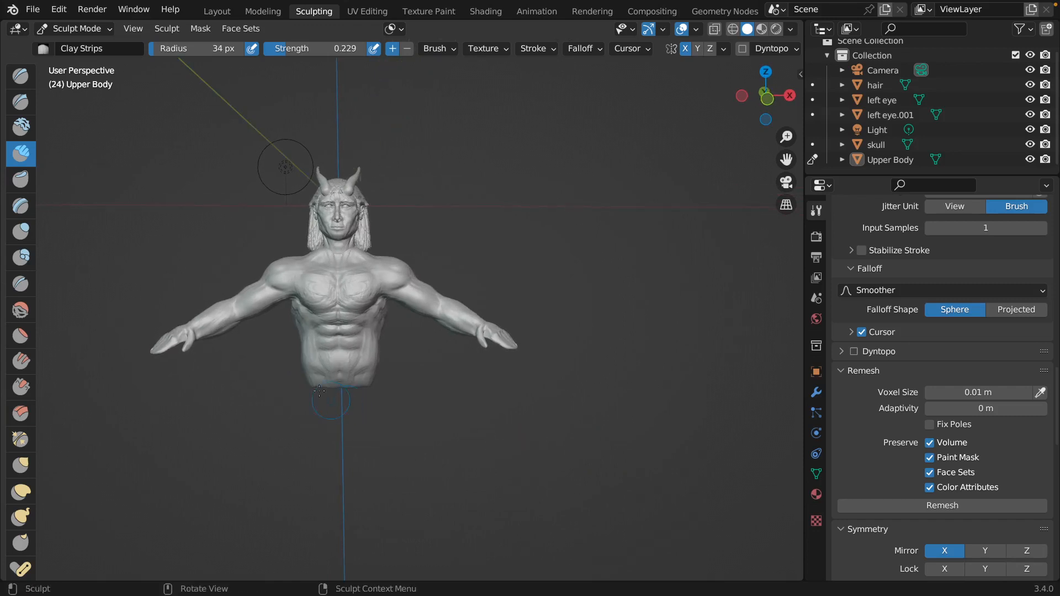
key(g)
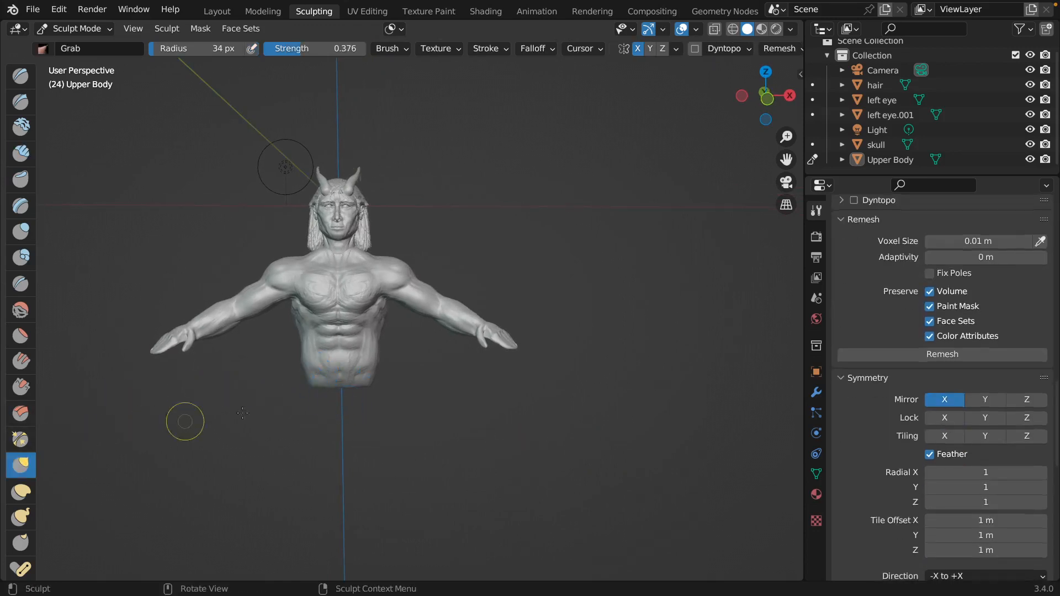
key(f)
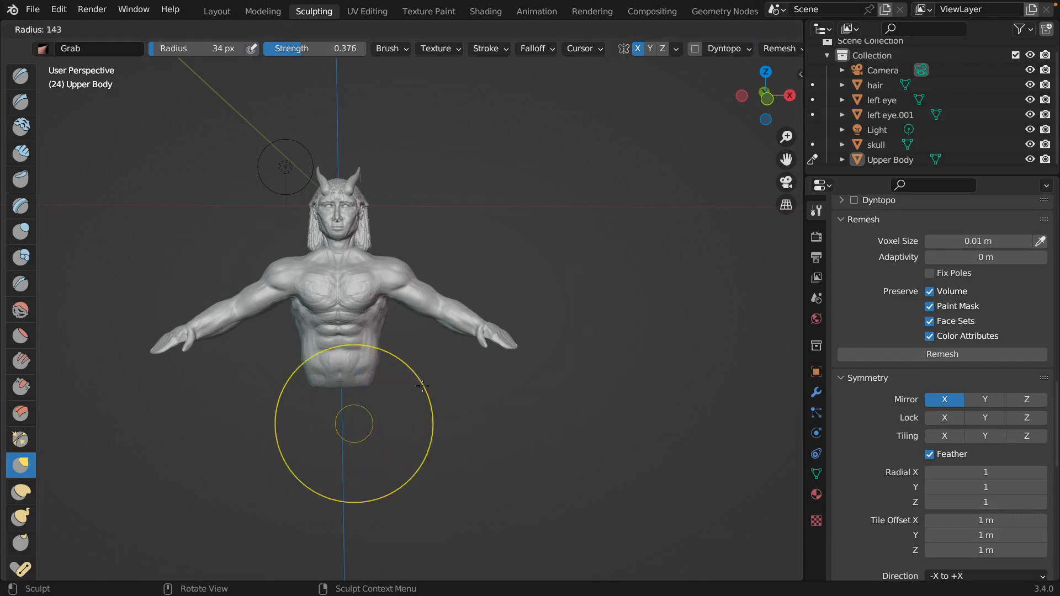
click(464, 374)
drag(336, 369, 341, 411)
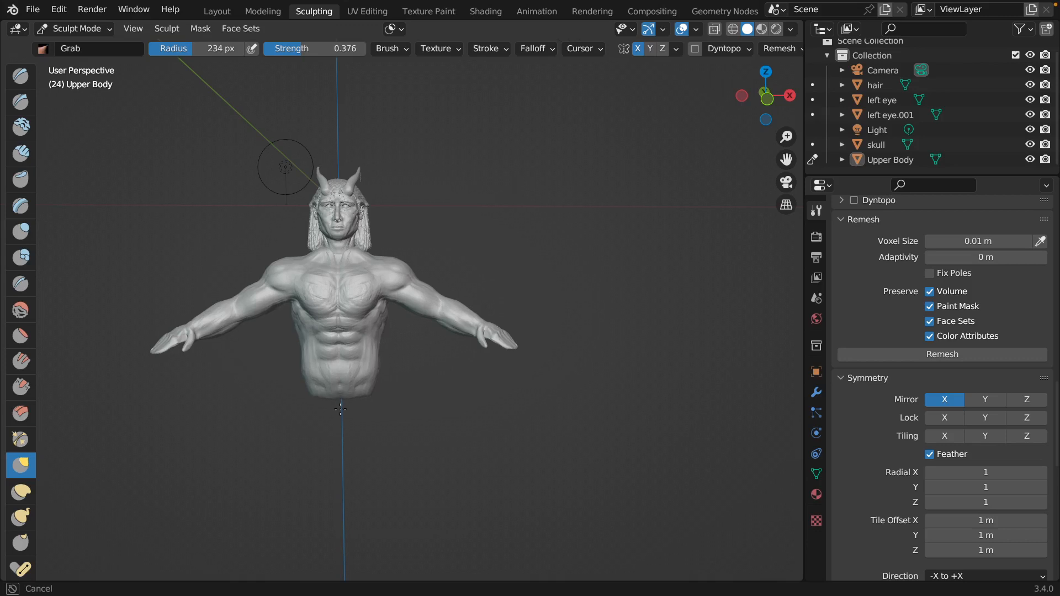
drag(338, 413, 337, 412)
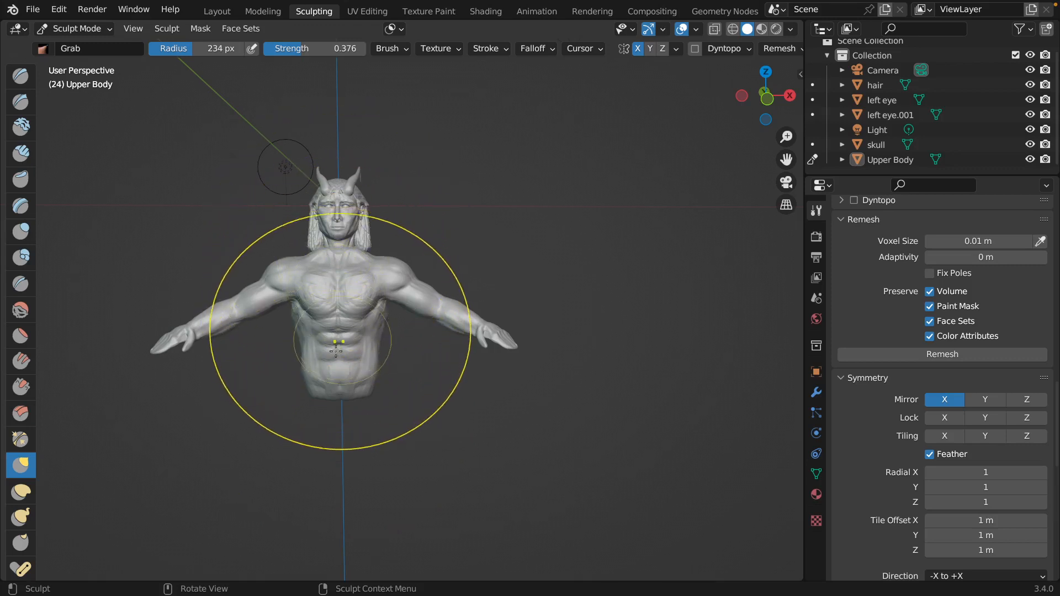
drag(337, 388, 337, 406)
drag(337, 315, 336, 328)
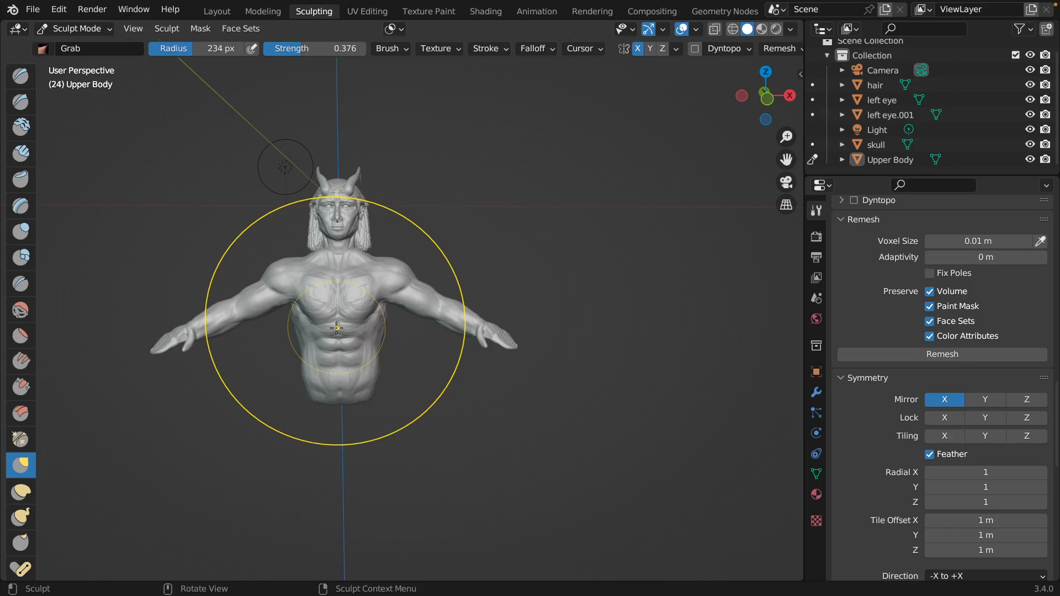
Sculpt the navel on the midline of the lower abdomen with the Draw brush at a 9 px radius
middle_drag(337, 328, 346, 265)
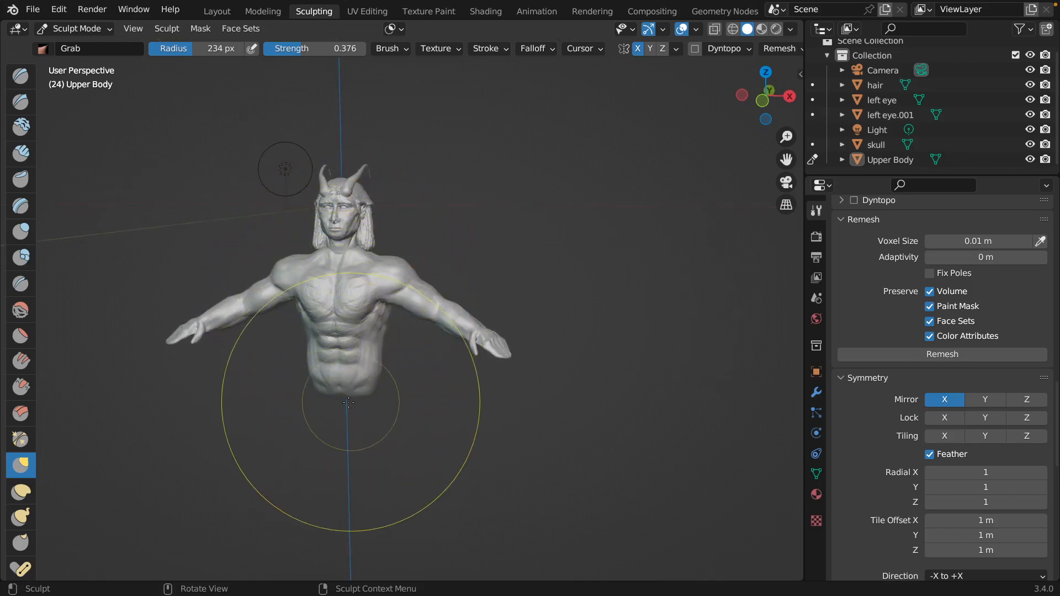
middle_drag(348, 402, 421, 350)
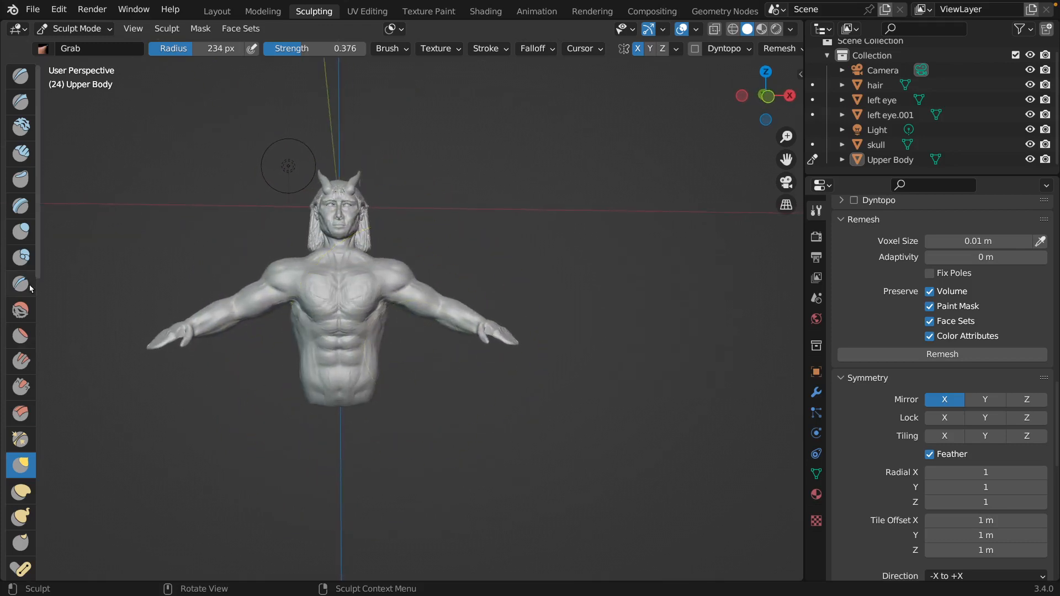
click(22, 77)
key(f)
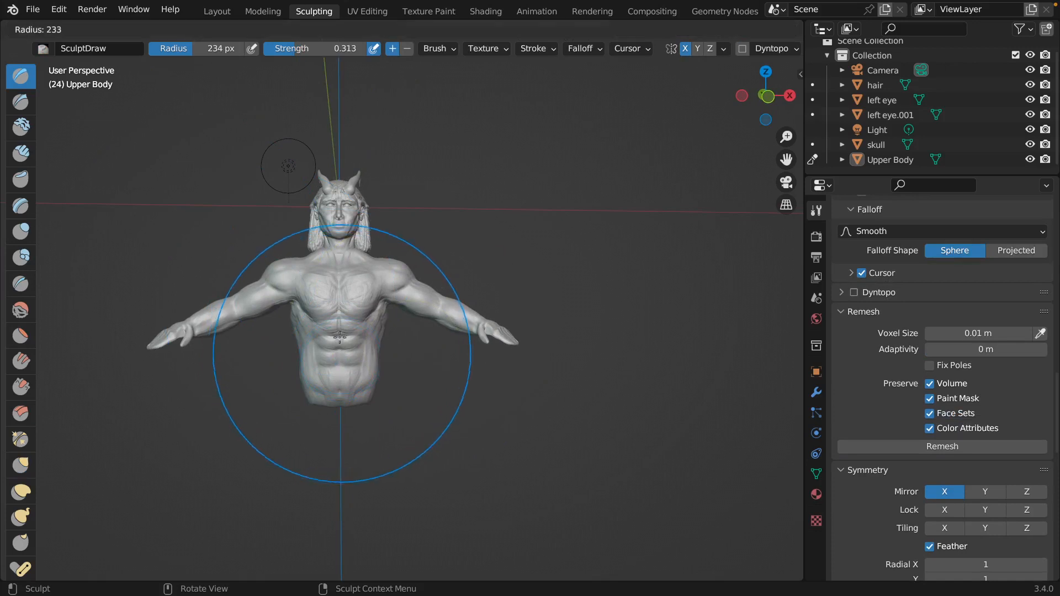
click(216, 504)
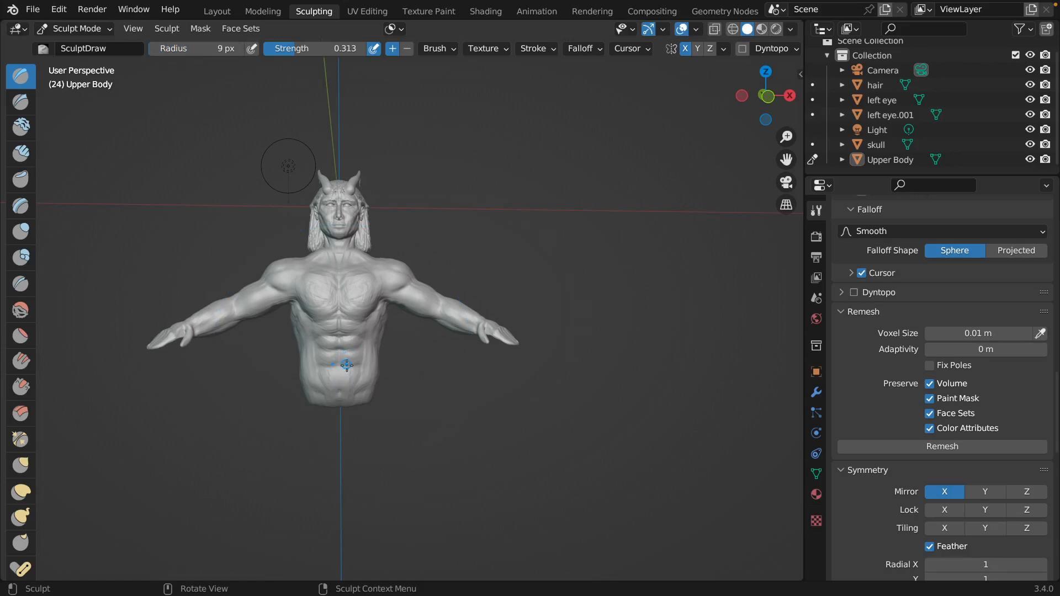
shift+middle_drag(346, 365, 344, 355)
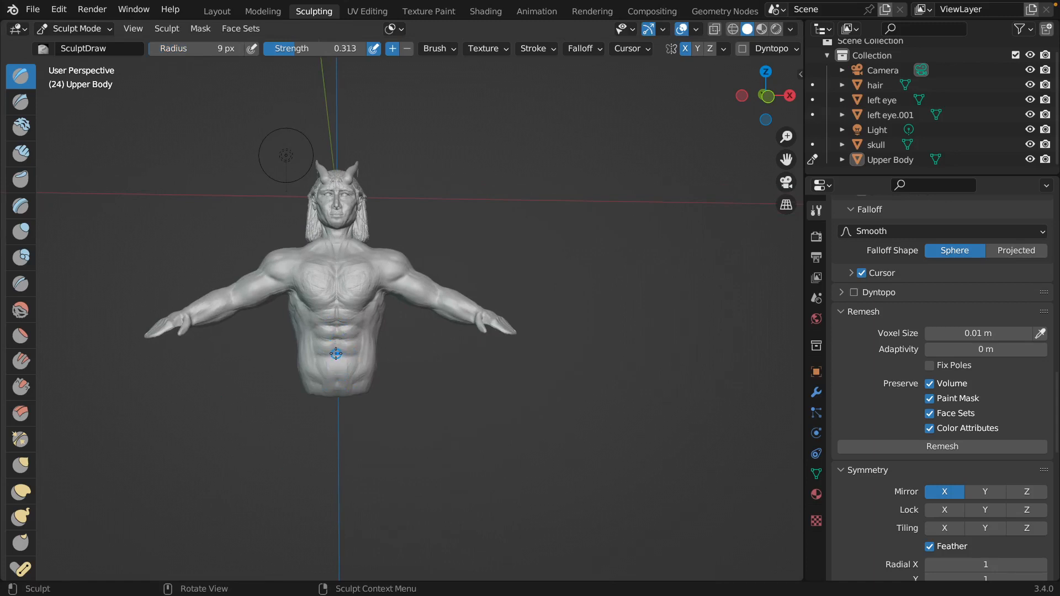
drag(335, 353, 339, 356)
scroll(355, 363, up, 3)
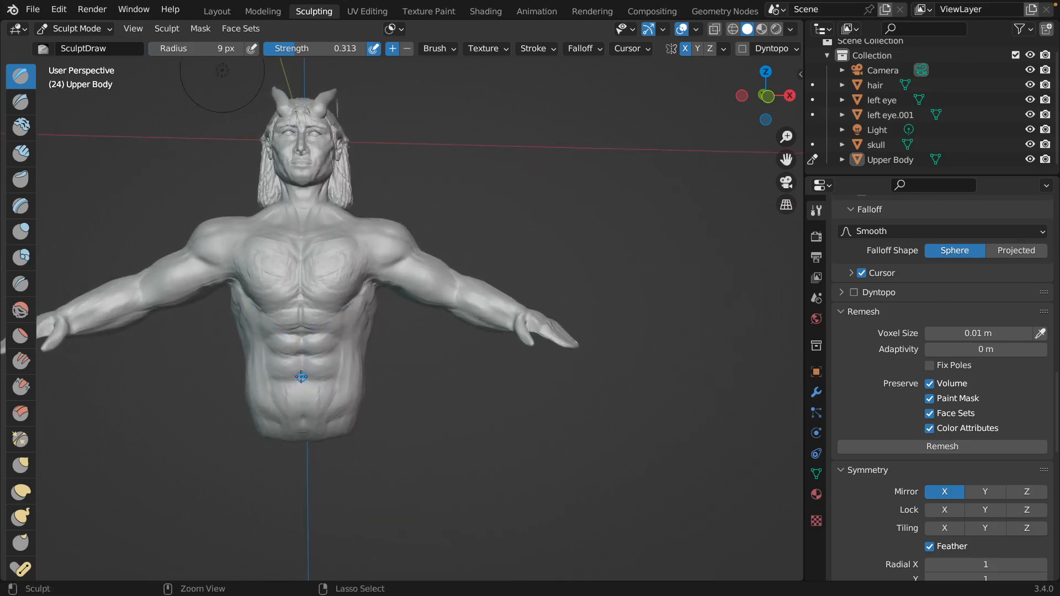
mouse_move(300, 377)
mouse_down()
mouse_move(314, 374)
mouse_move(304, 378)
mouse_up()
Sculpt symmetrical nipples on the lower pectorals with the Draw brush, raising its strength from 0.086 to 0.251
key(shift+f)
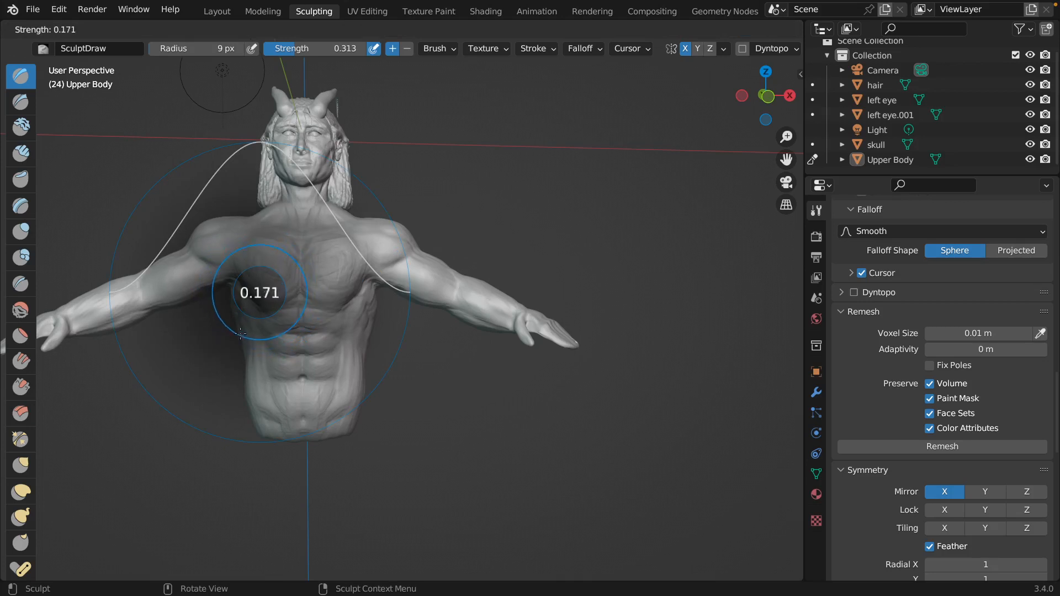
click(242, 310)
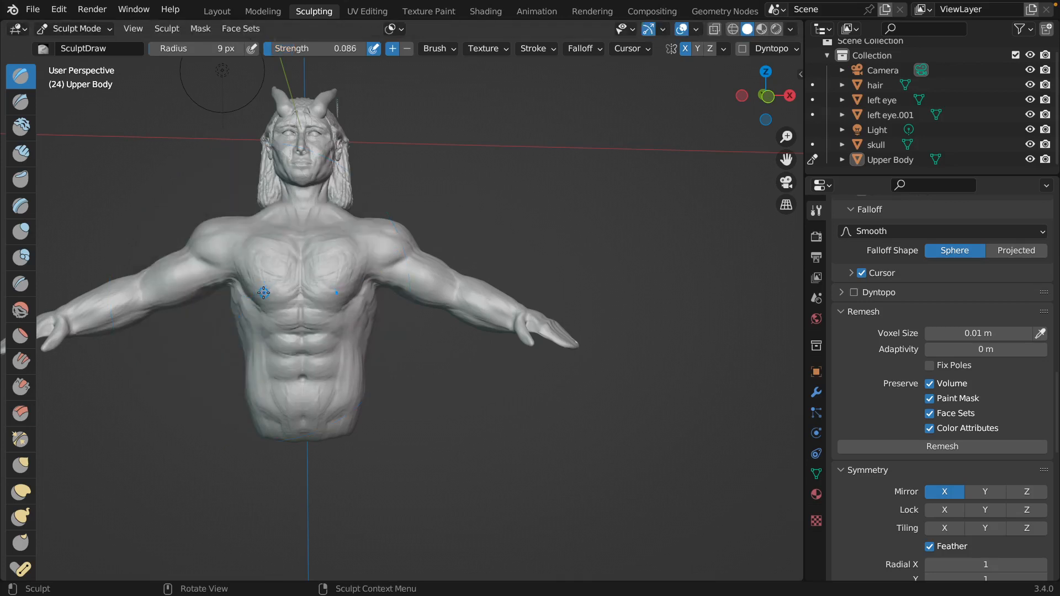
mouse_move(264, 293)
mouse_down()
mouse_move(278, 266)
mouse_move(263, 272)
mouse_up()
key(shift+f)
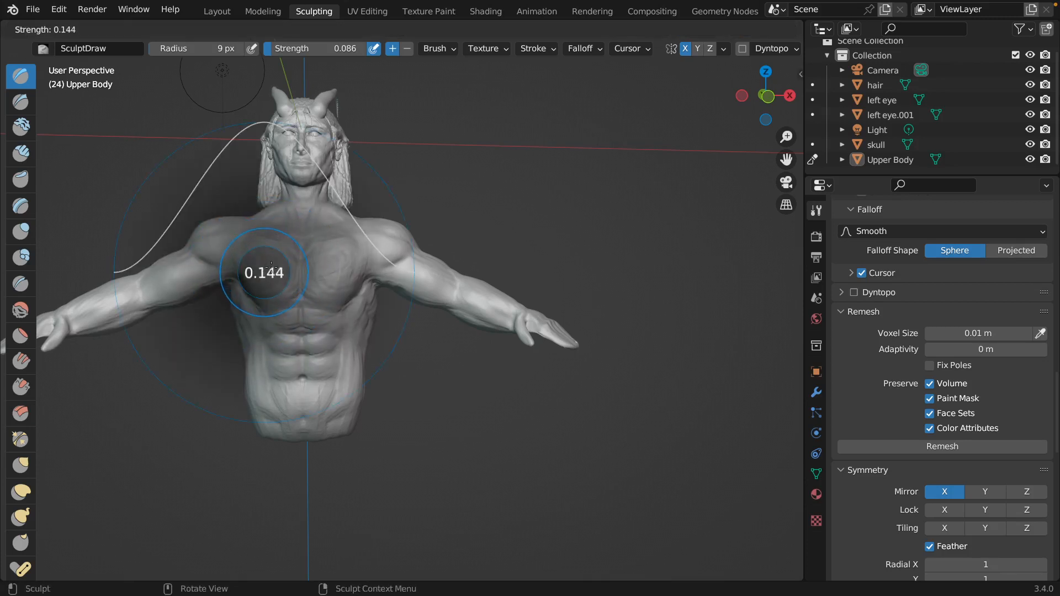
click(273, 263)
key(shift+f)
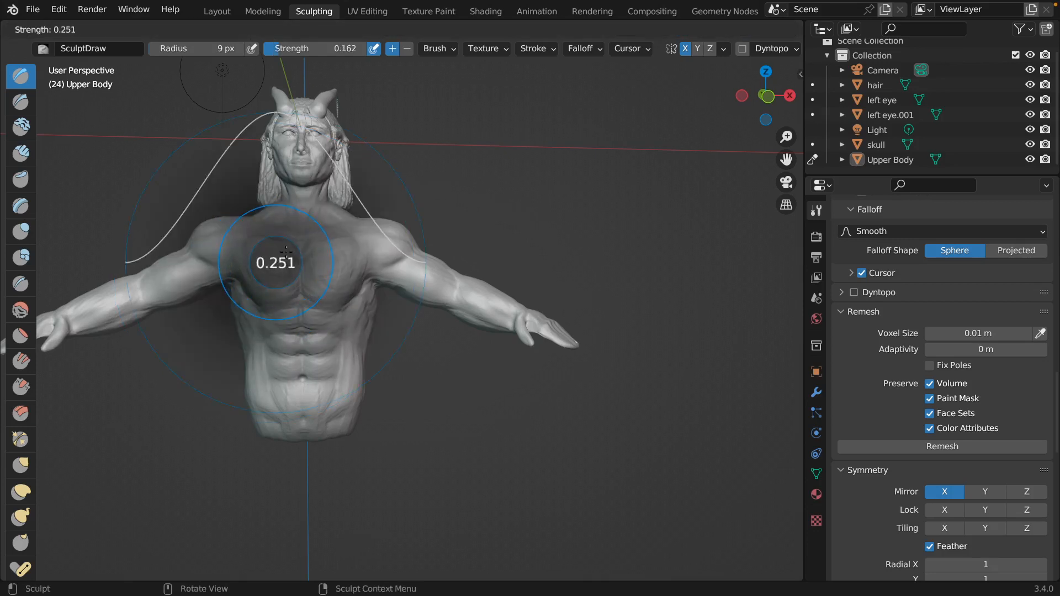
click(285, 252)
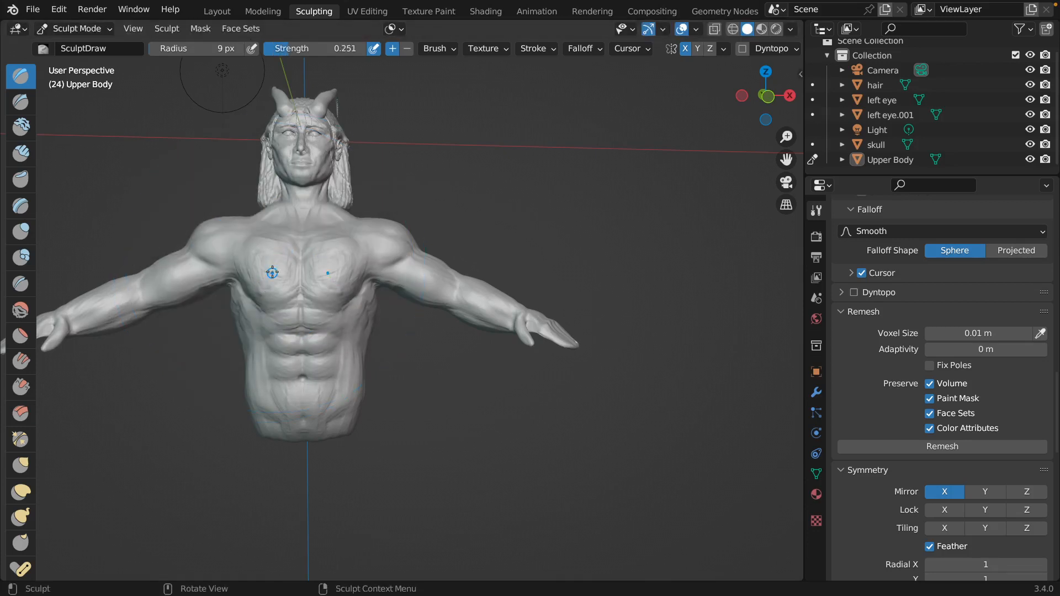
drag(342, 288, 342, 289)
middle_drag(387, 256, 390, 256)
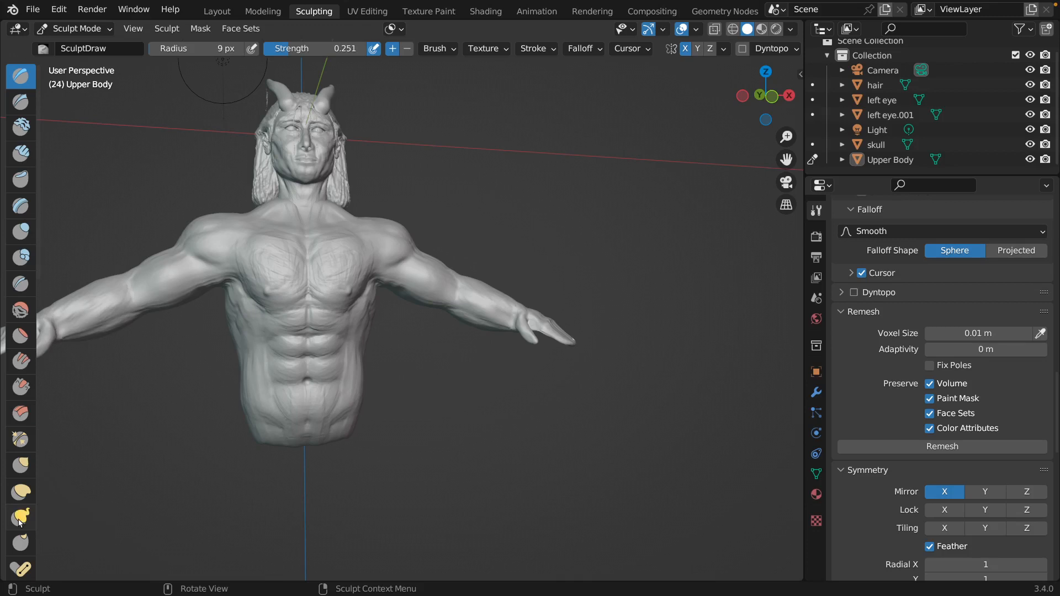
Soften the surface of both lower pectorals with the Smooth brush at a 32 px radius and 0.140 strength
scroll(20, 522, down, 1)
click(20, 302)
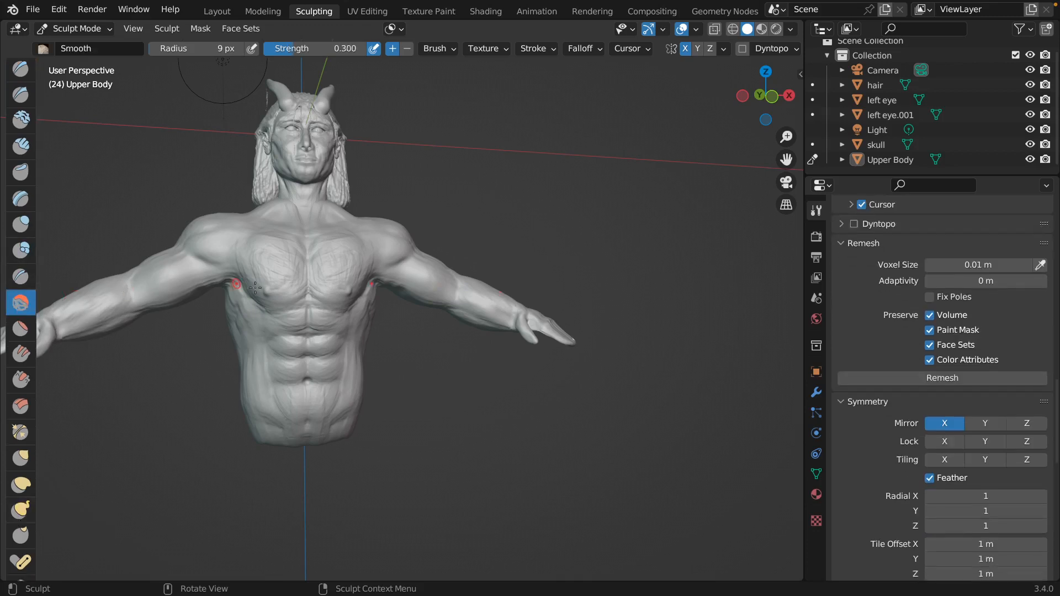
key(f)
click(270, 289)
key(shift+f)
click(268, 286)
drag(268, 286, 280, 283)
drag(349, 279, 348, 273)
drag(276, 293, 284, 285)
mouse_move(296, 252)
middle_down()
mouse_move(280, 301)
mouse_move(295, 263)
middle_up()
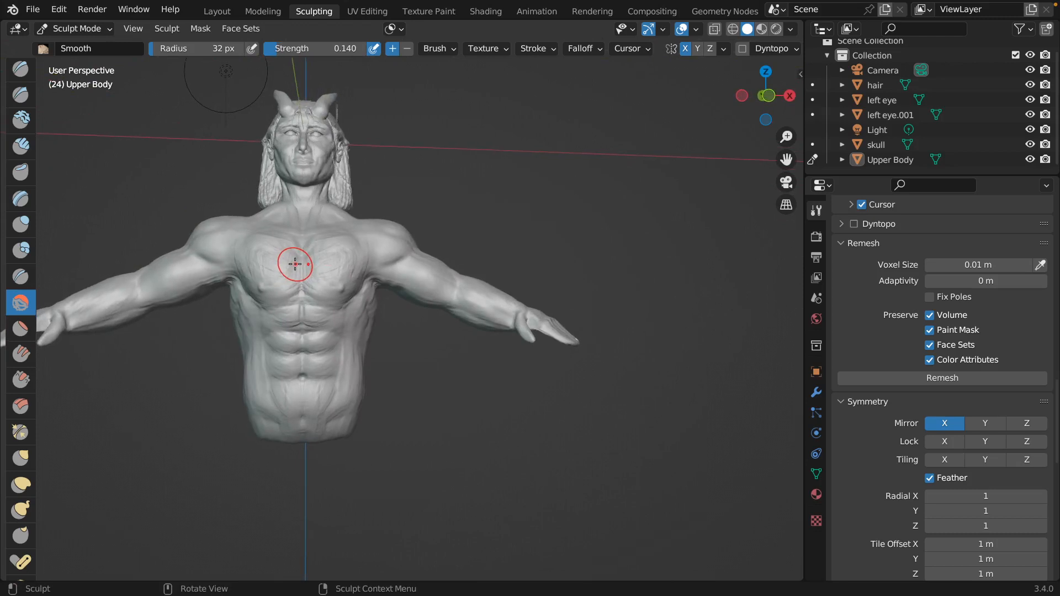
Build up the pectorals from their lower edges to the upper chest with the Clay Strips brush at an 18 px radius
click(26, 149)
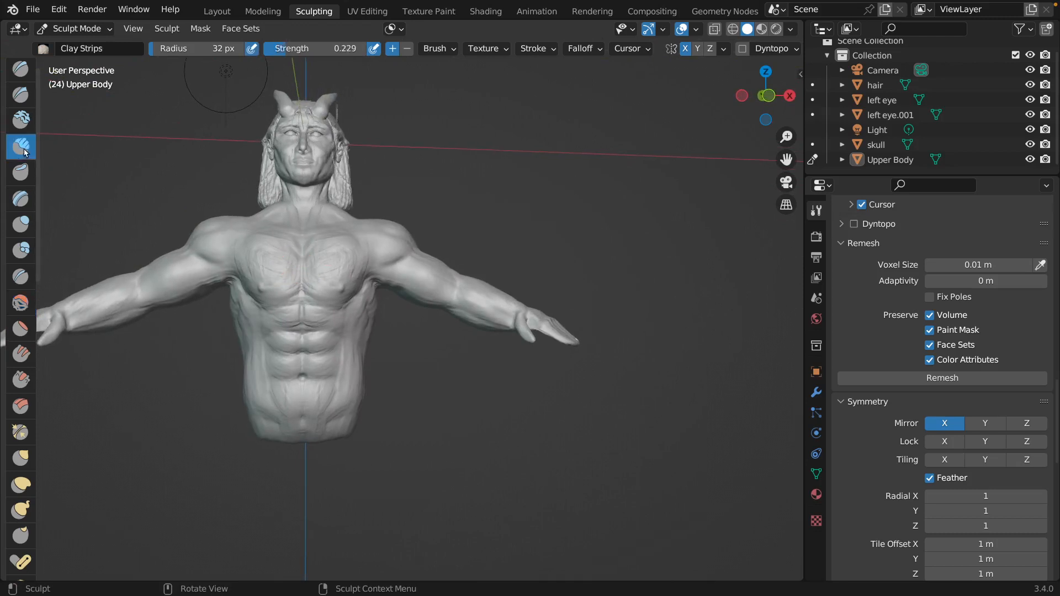
key(f)
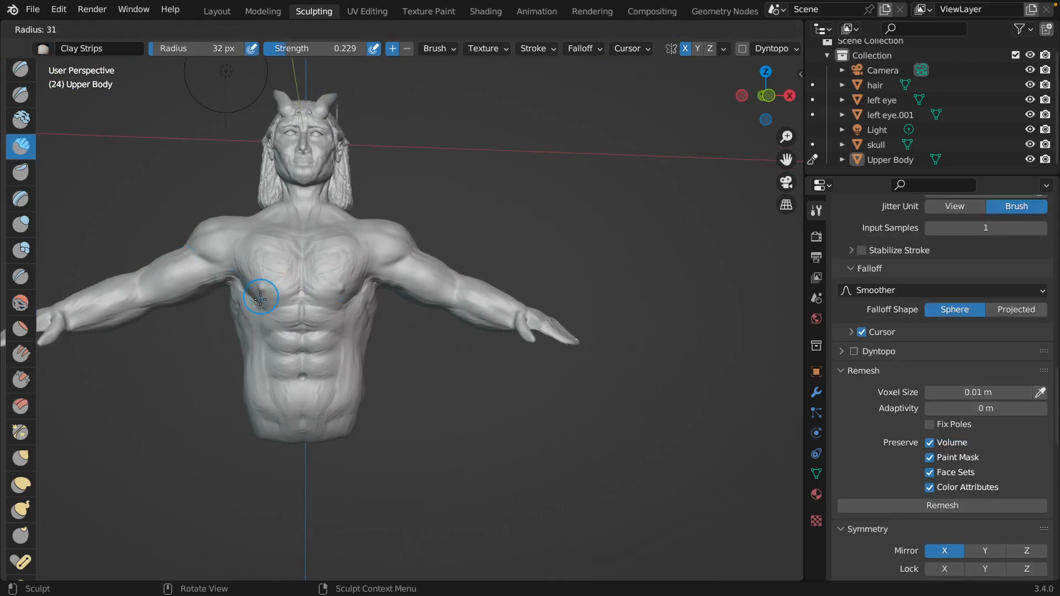
click(257, 301)
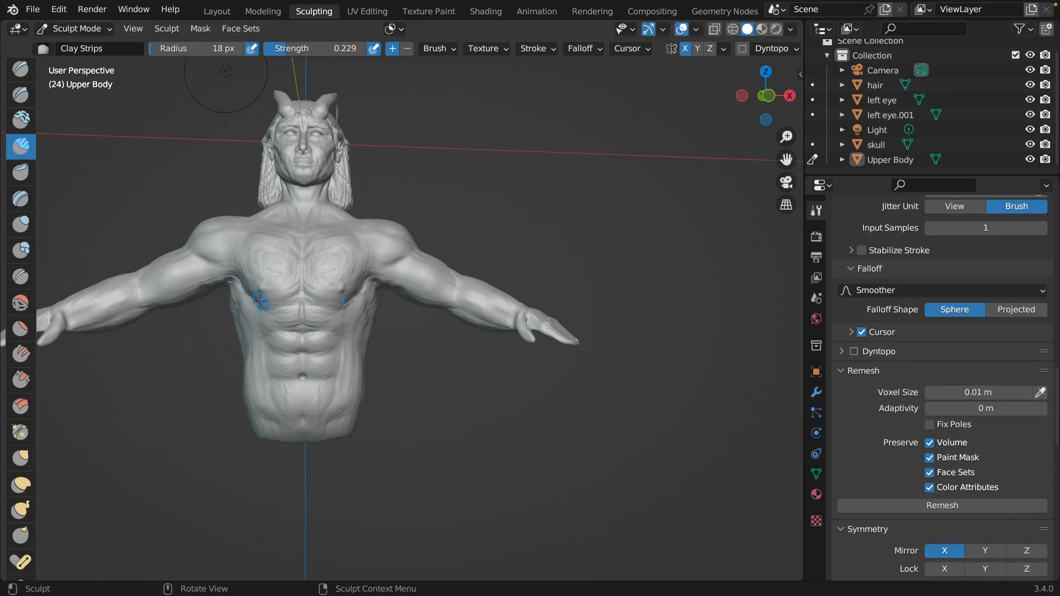
mouse_move(260, 301)
mouse_down()
mouse_move(300, 293)
mouse_move(297, 281)
mouse_move(248, 294)
mouse_move(254, 301)
mouse_up()
mouse_move(248, 287)
mouse_down()
mouse_move(268, 304)
mouse_move(305, 298)
mouse_move(251, 307)
mouse_move(301, 303)
mouse_up()
drag(235, 269, 247, 234)
mouse_move(236, 265)
mouse_down()
mouse_move(241, 242)
mouse_move(265, 230)
mouse_move(302, 252)
mouse_up()
drag(275, 243, 299, 254)
mouse_move(273, 252)
mouse_down()
mouse_move(293, 253)
mouse_move(298, 278)
mouse_up()
mouse_move(273, 281)
mouse_down()
mouse_move(302, 289)
mouse_move(256, 284)
mouse_move(266, 290)
mouse_up()
mouse_move(276, 295)
mouse_down()
mouse_move(246, 280)
mouse_move(288, 246)
mouse_move(279, 243)
mouse_move(308, 254)
mouse_move(306, 236)
mouse_up()
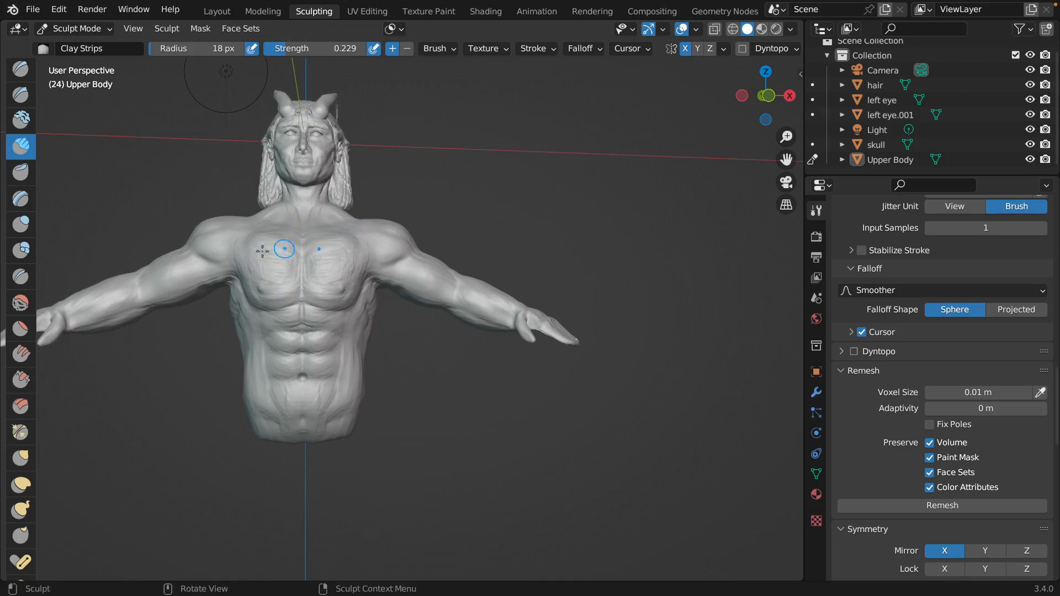
mouse_move(241, 251)
mouse_down()
mouse_move(281, 228)
mouse_move(265, 234)
mouse_move(367, 236)
mouse_up()
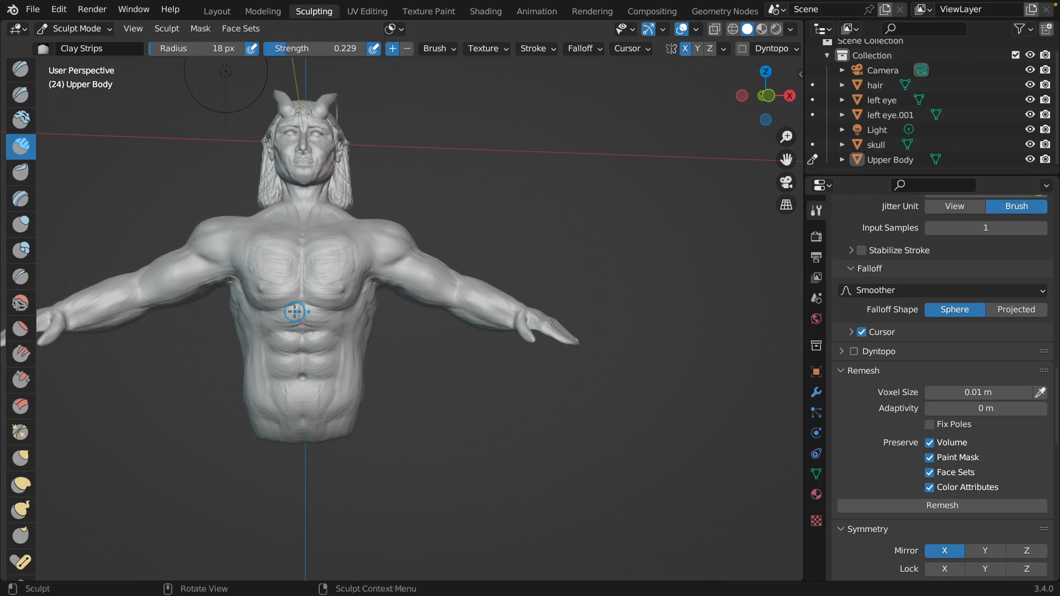
Pull the upper chest slightly forward in profile with the Grab brush at a 60 px radius
middle_drag(296, 312, 295, 311)
mouse_move(447, 239)
middle_down()
mouse_move(432, 212)
mouse_move(429, 220)
middle_up()
click(21, 458)
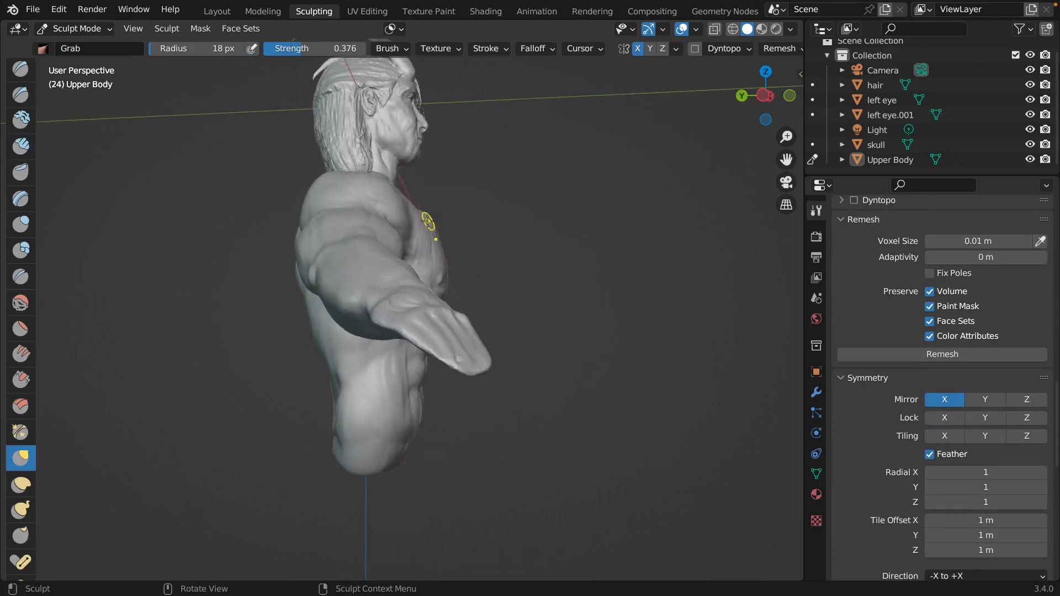
key(f)
drag(435, 216, 425, 246)
key(f)
click(410, 248)
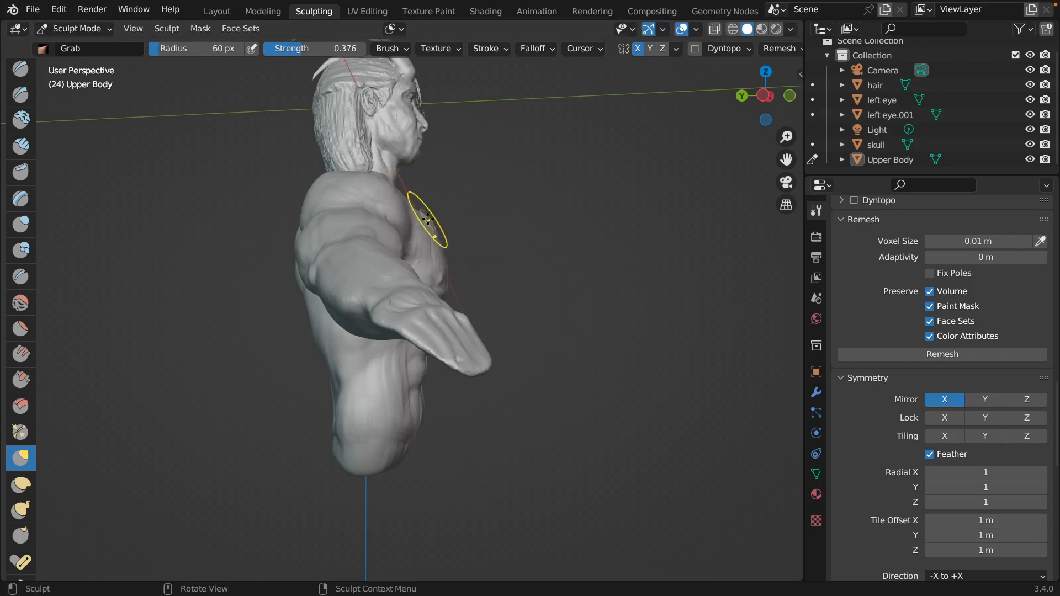
drag(427, 220, 431, 222)
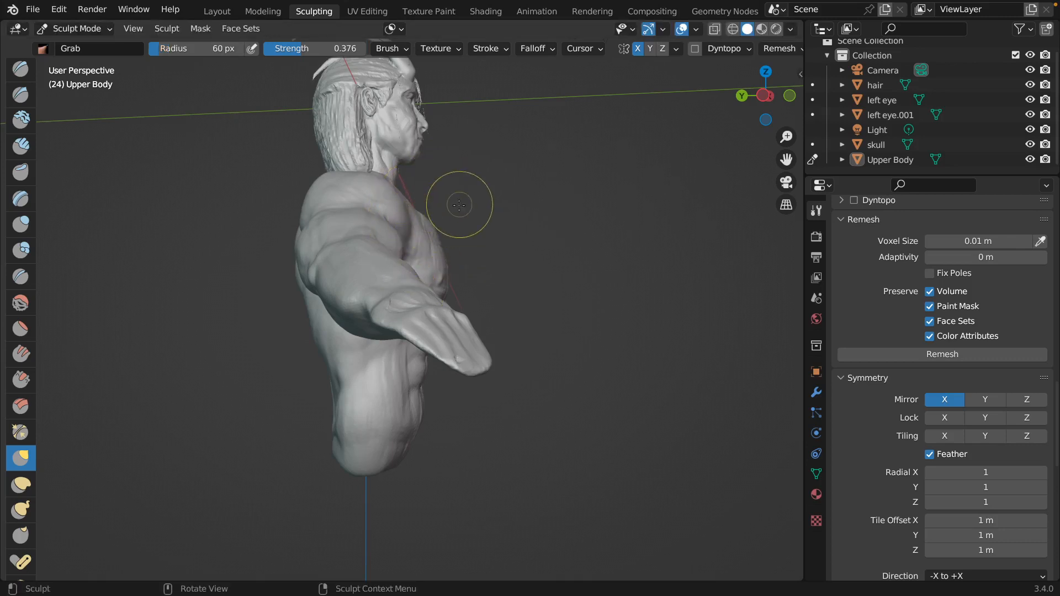
mouse_move(456, 201)
middle_down()
mouse_move(365, 237)
mouse_move(386, 228)
middle_up()
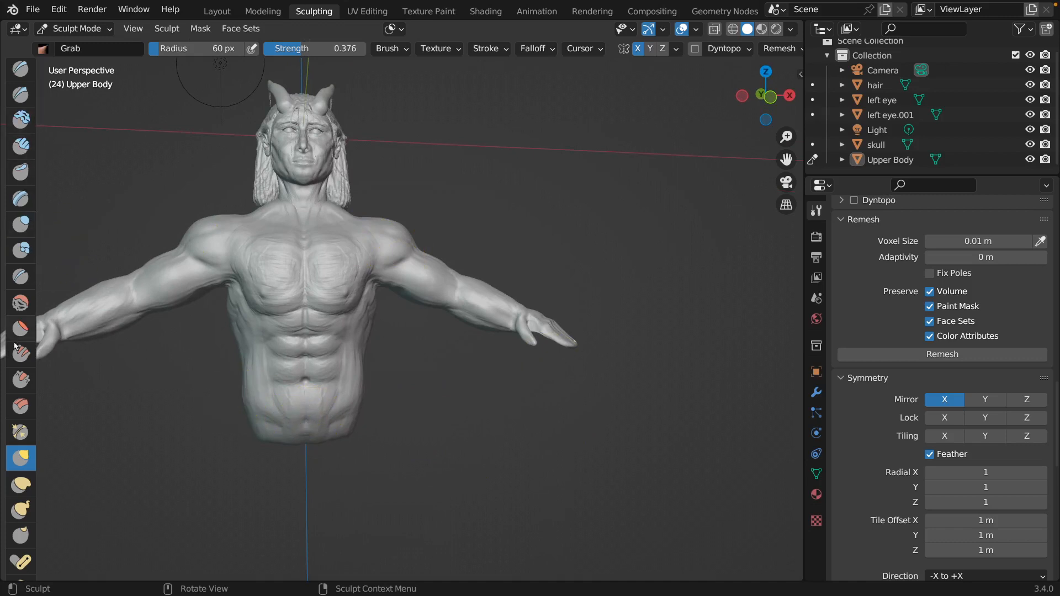
Smooth the lower end of the belly with the Smooth brush at a 60 px radius and 0.140 strength
click(22, 304)
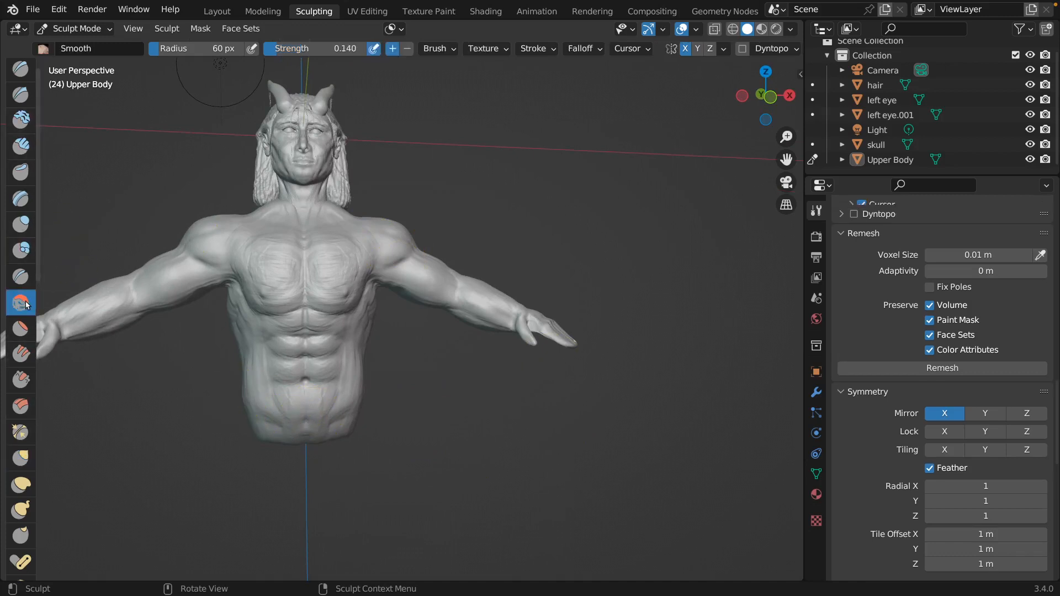
mouse_move(305, 424)
mouse_down()
mouse_move(300, 436)
mouse_move(310, 417)
mouse_move(315, 425)
mouse_up()
drag(320, 428, 333, 432)
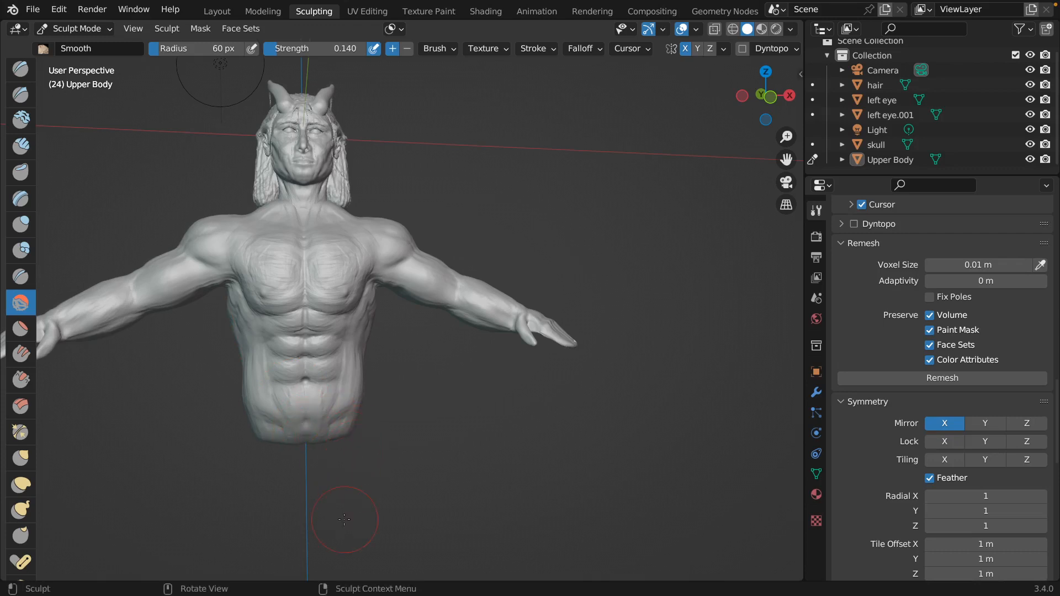
Detail the lower belly muscles below the navel with the Draw and Clay Strips brushes at an 8 px radius
key(x)
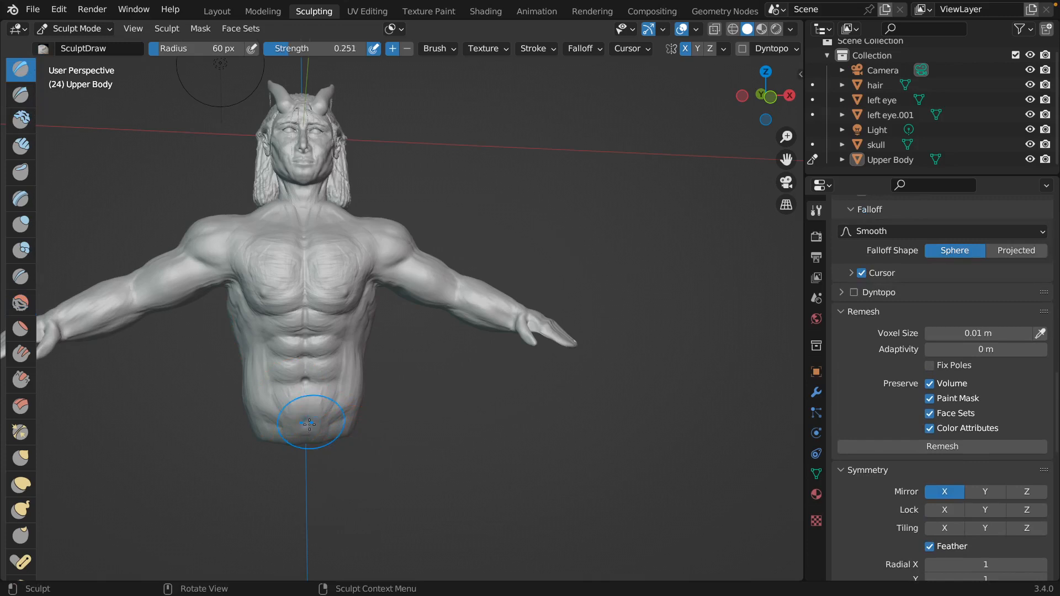
key(f)
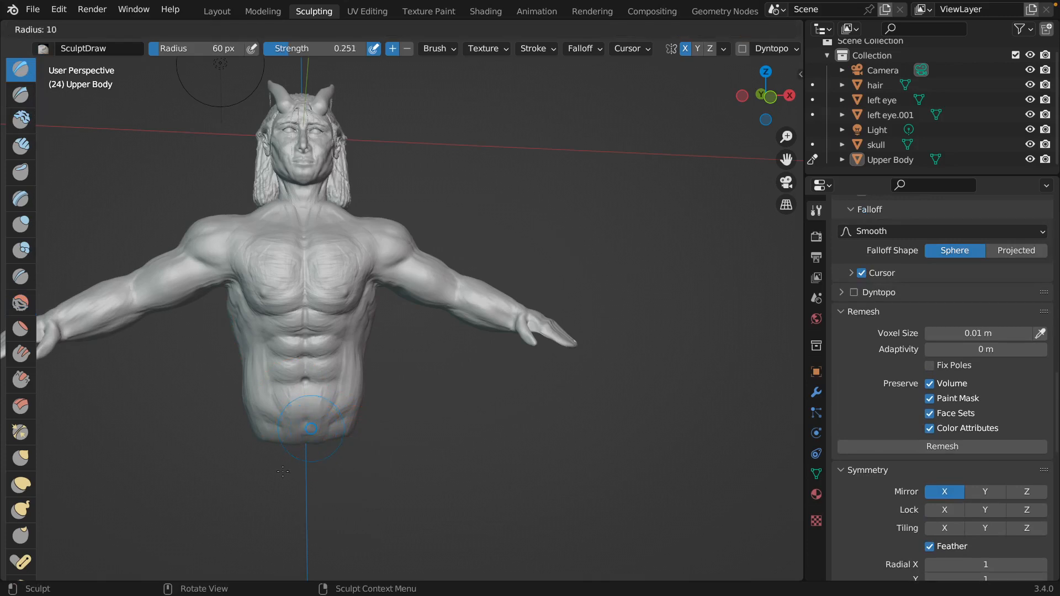
click(282, 473)
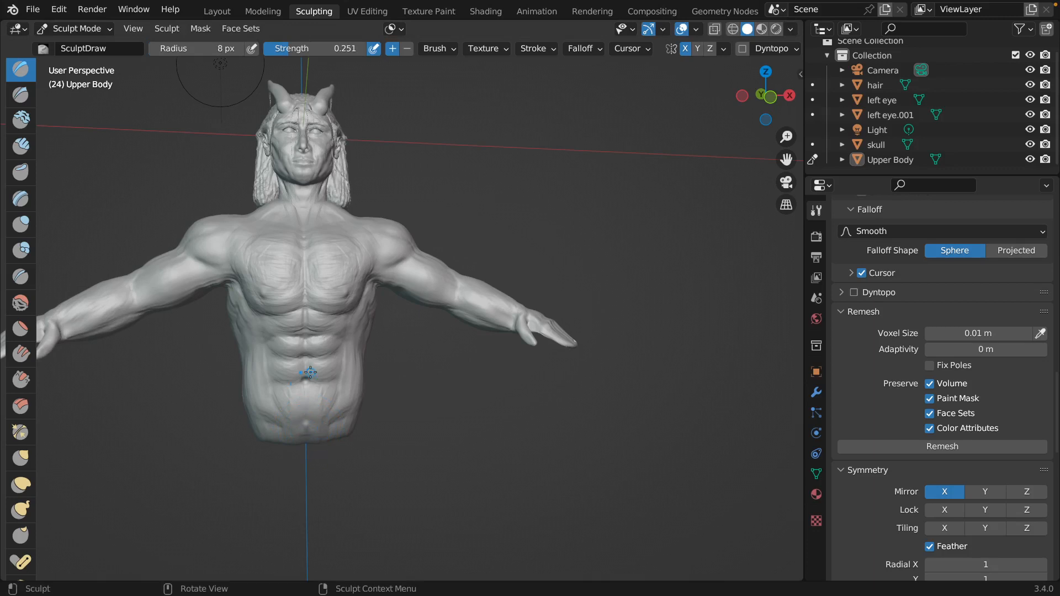
key(c)
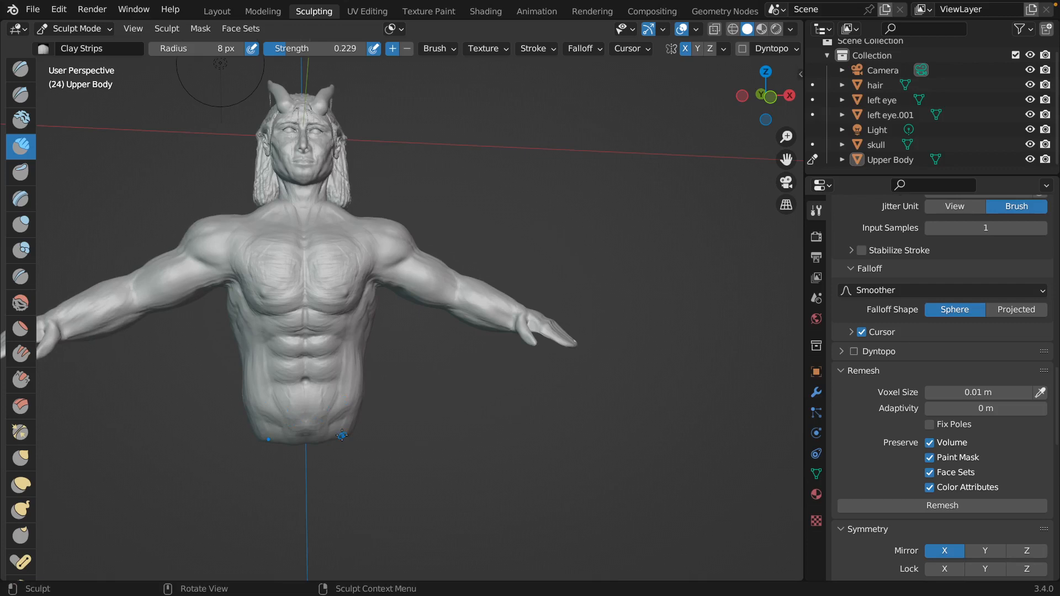
mouse_move(265, 411)
mouse_down()
mouse_move(257, 399)
mouse_move(297, 424)
mouse_move(273, 437)
mouse_move(308, 421)
mouse_up()
Add broad volume across both pectorals with the Clay Strips brush at a 53 px radius
middle_drag(524, 390, 526, 384)
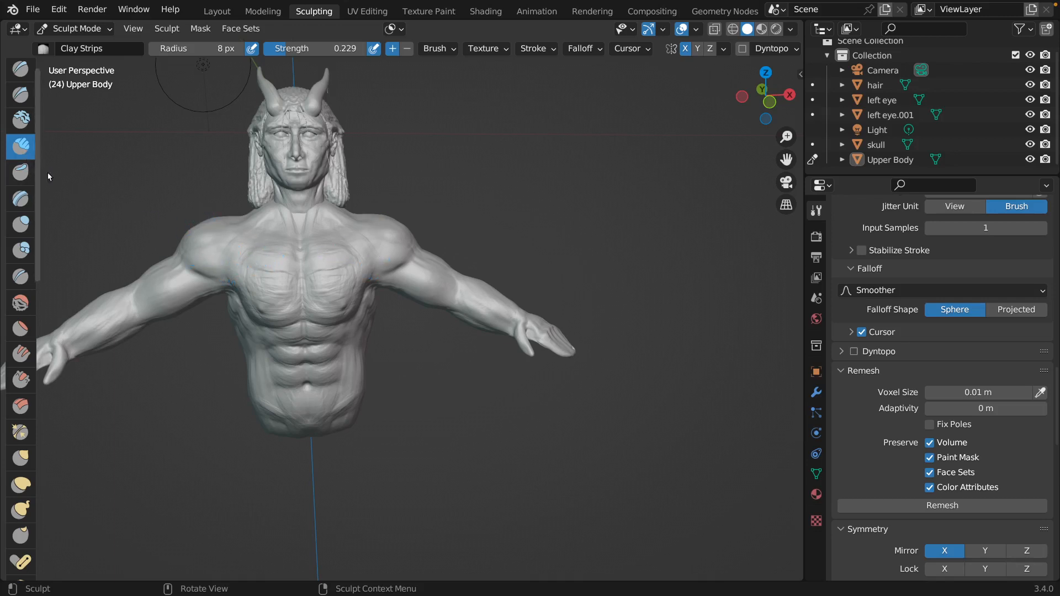
key(f)
click(279, 236)
mouse_move(278, 237)
mouse_down()
mouse_move(257, 264)
mouse_move(275, 284)
mouse_up()
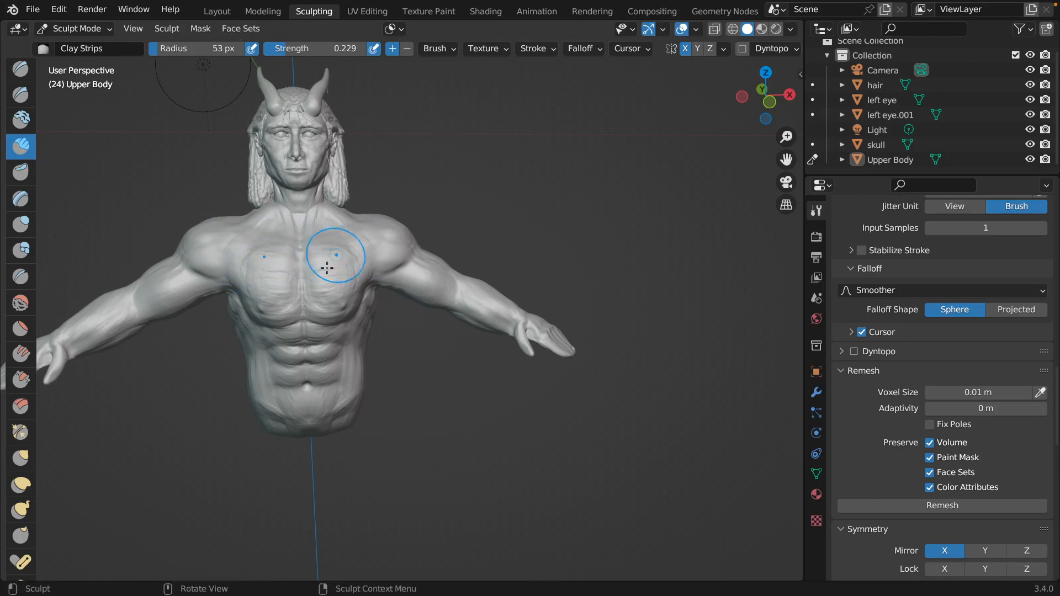
mouse_move(331, 264)
mouse_down()
mouse_move(345, 264)
mouse_move(256, 272)
mouse_move(295, 255)
mouse_up()
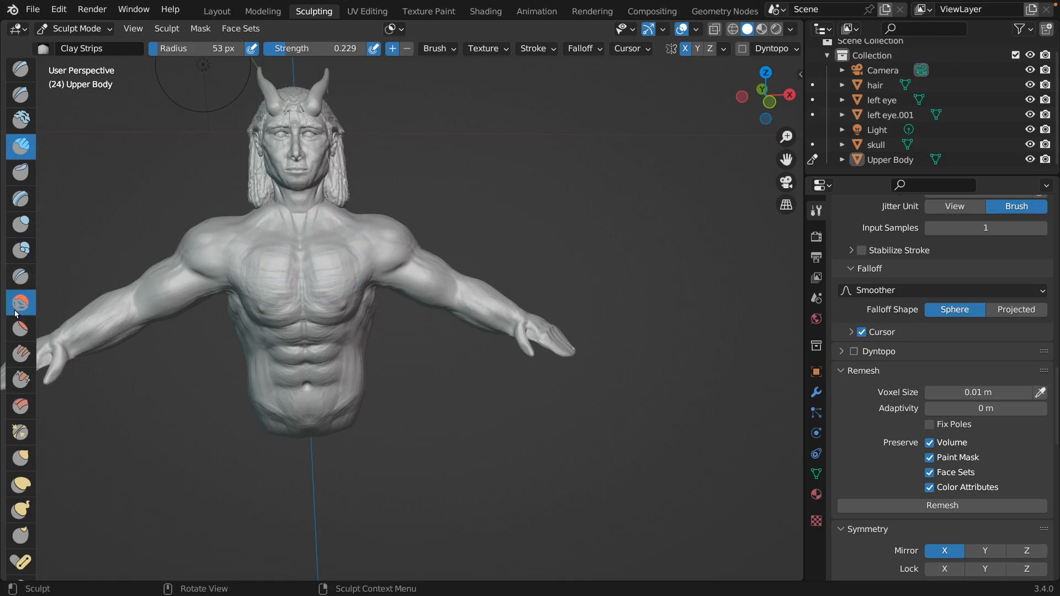
Blend the clay strokes across both pectorals with the Smooth brush at a 53 px radius and 0.117 strength
key(shift+s)
key(shift+f)
click(283, 284)
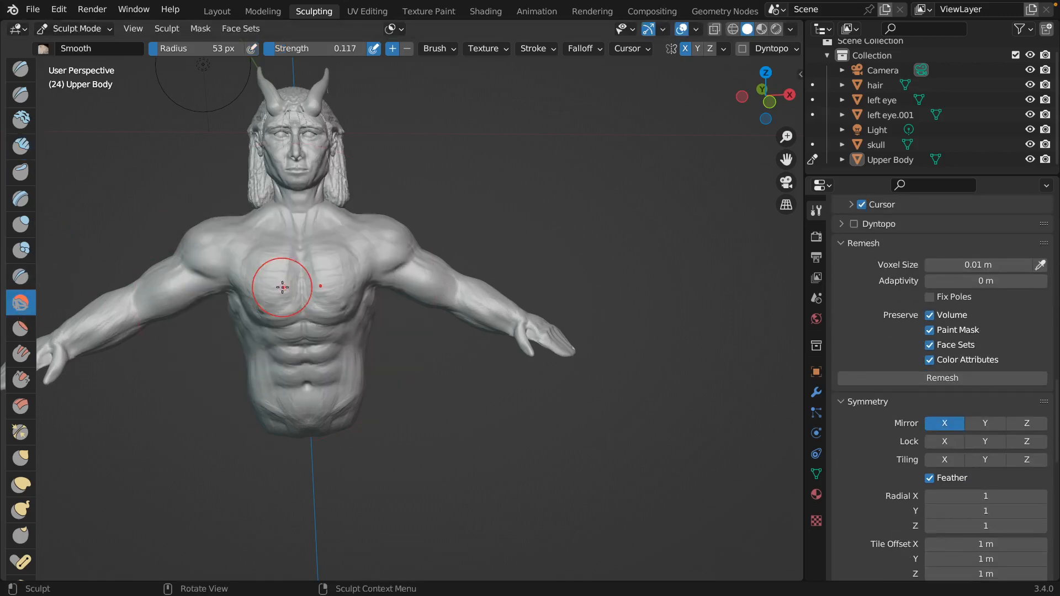
drag(284, 283, 266, 265)
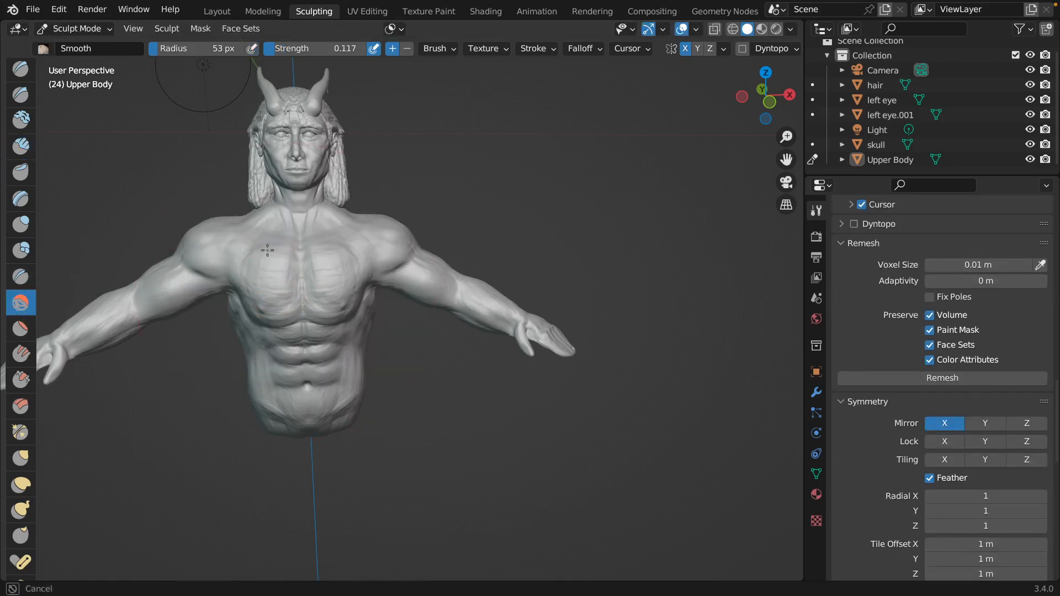
mouse_move(261, 267)
mouse_down()
mouse_move(315, 266)
mouse_move(268, 269)
mouse_move(310, 256)
mouse_move(296, 274)
mouse_move(324, 255)
mouse_up()
scroll(351, 229, left, 10)
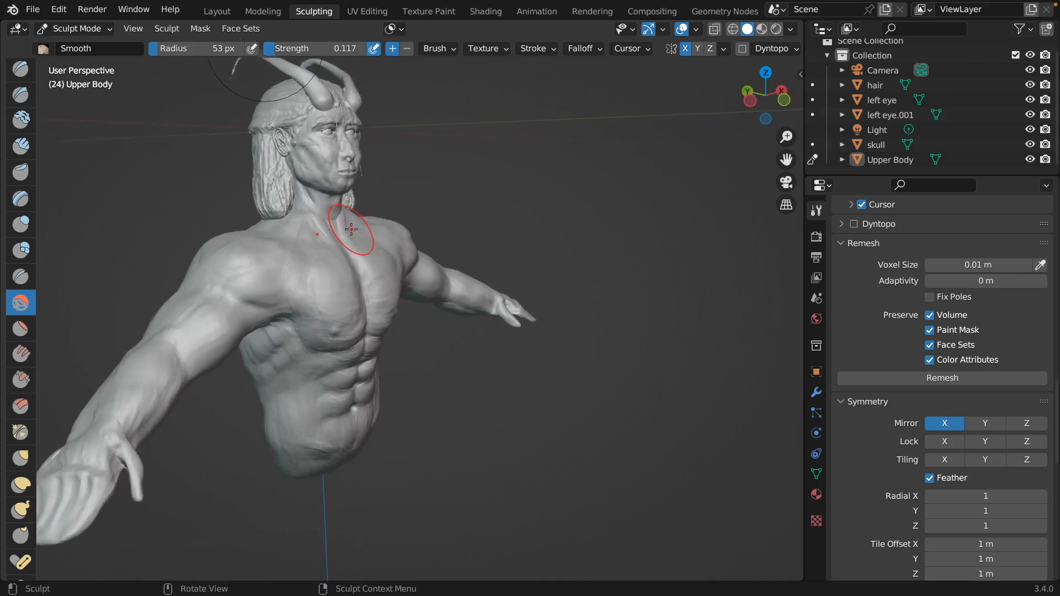
scroll(351, 229, right, 5)
scroll(351, 229, right, 5)
mouse_move(348, 251)
mouse_down()
mouse_move(358, 245)
mouse_move(324, 250)
mouse_up()
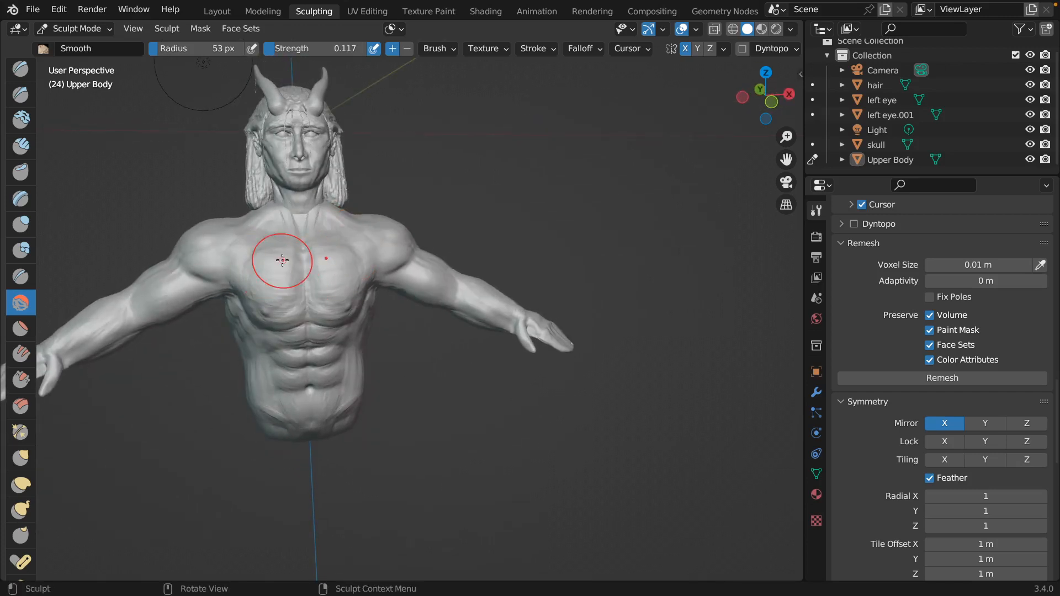
scroll(282, 260, left, 10)
scroll(282, 260, right, 6)
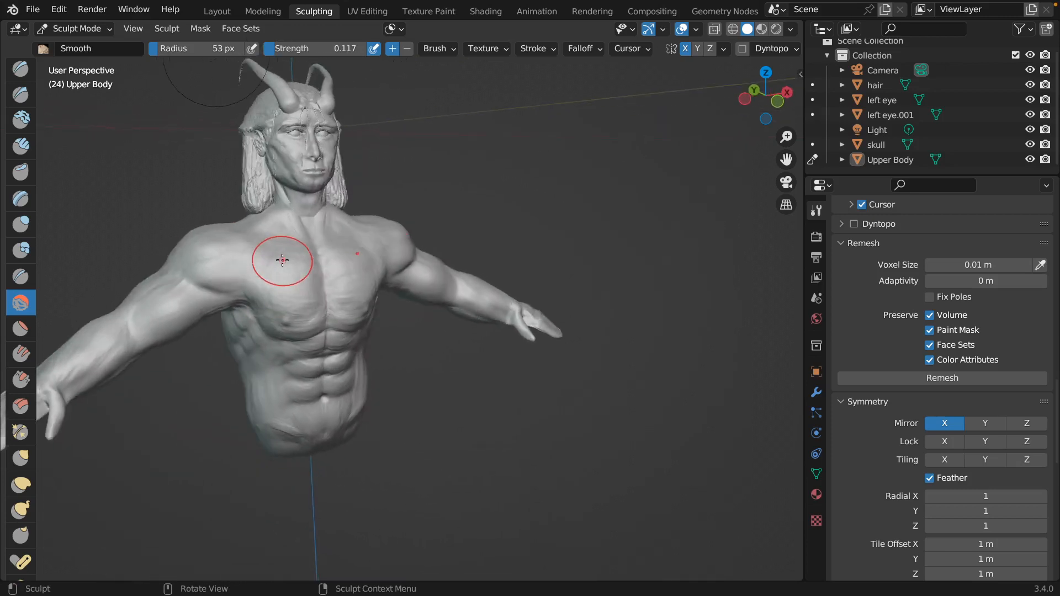
scroll(282, 260, right, 3)
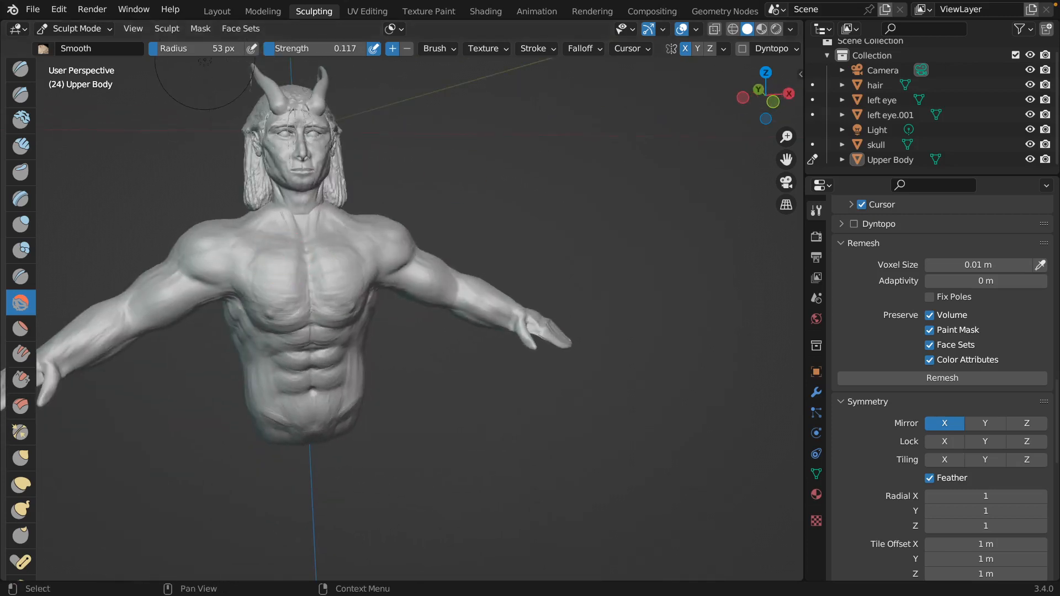